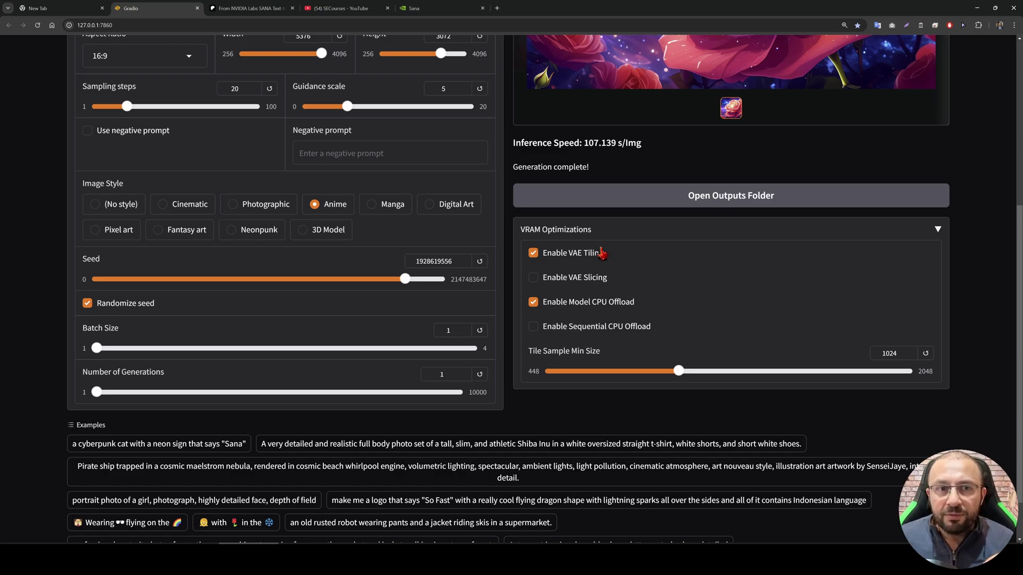
pyautogui.click(248, 8)
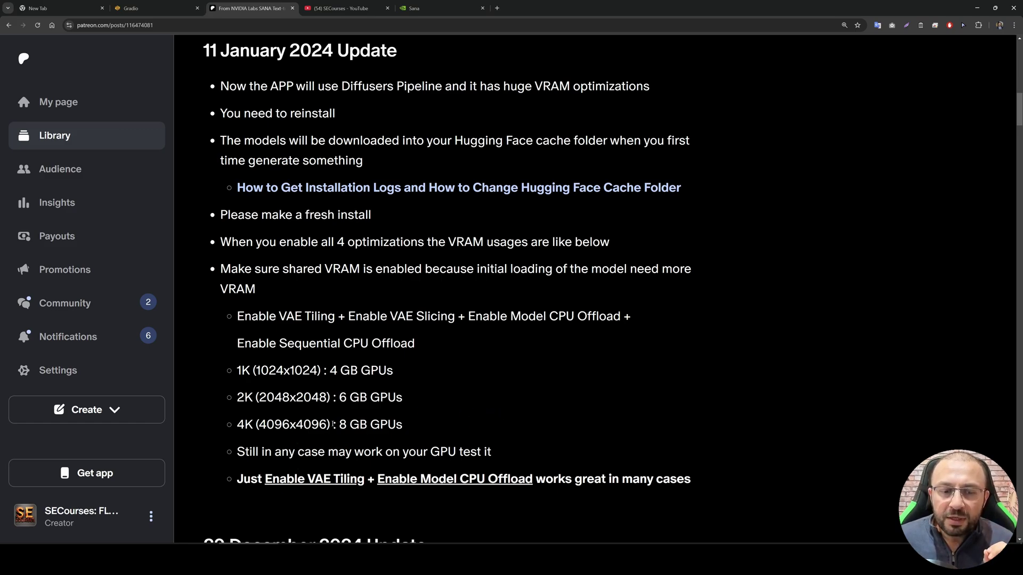
pyautogui.moveTo(324, 425); pyautogui.dragTo(260, 425)
pyautogui.click(407, 429)
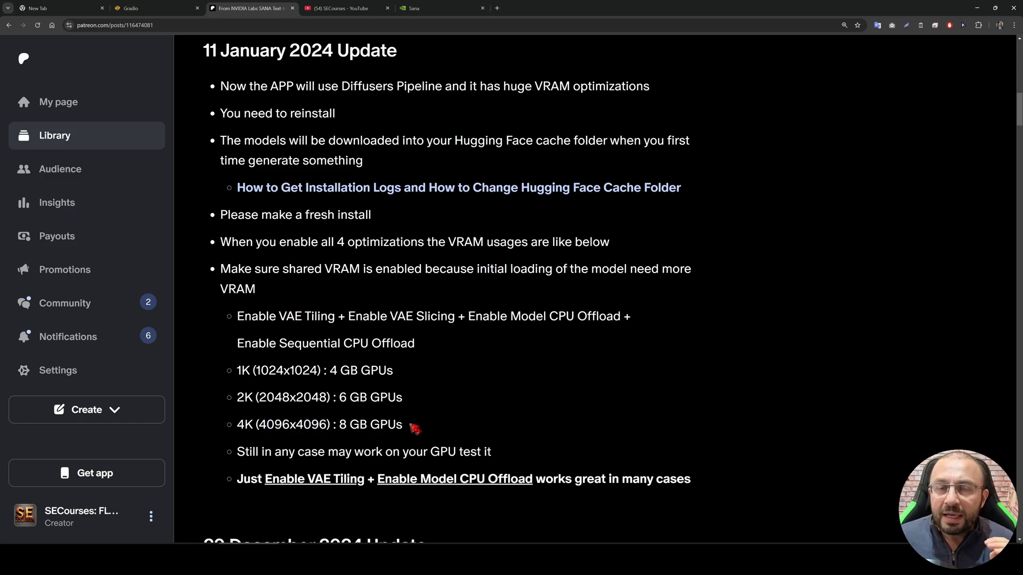
pyautogui.click(157, 6)
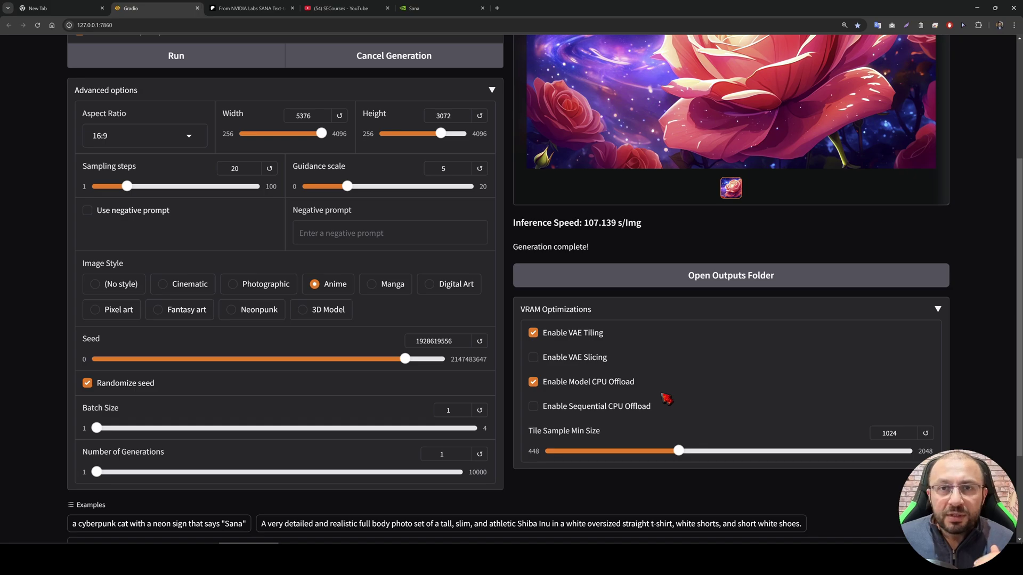
# Move from the SANA Gradio app to the NVlabs Sana 'Efficient High-Resolution Image Synthesis' project page tab.
pyautogui.scroll(3, 666, 394)
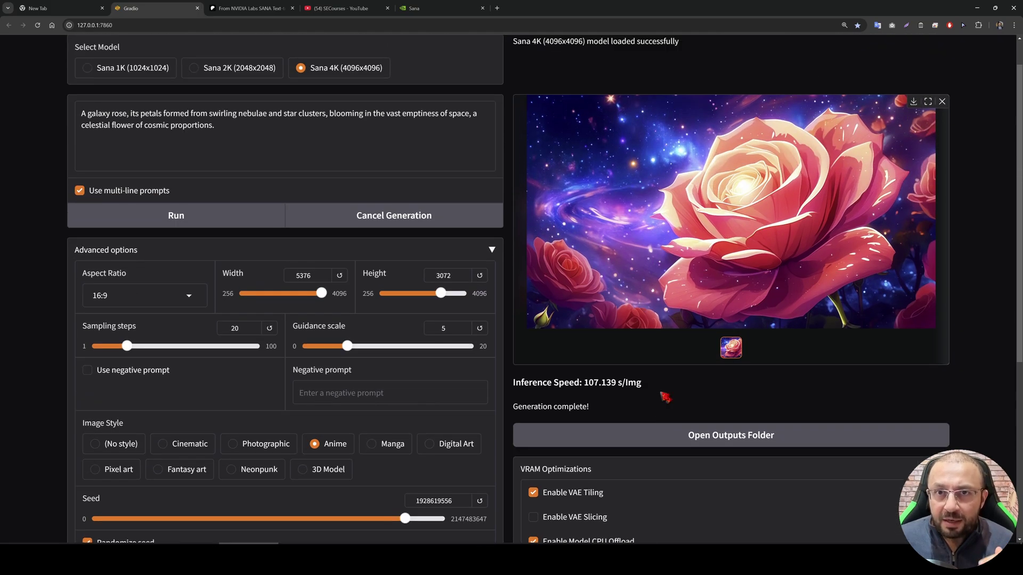
pyautogui.scroll(-4, 639, 372)
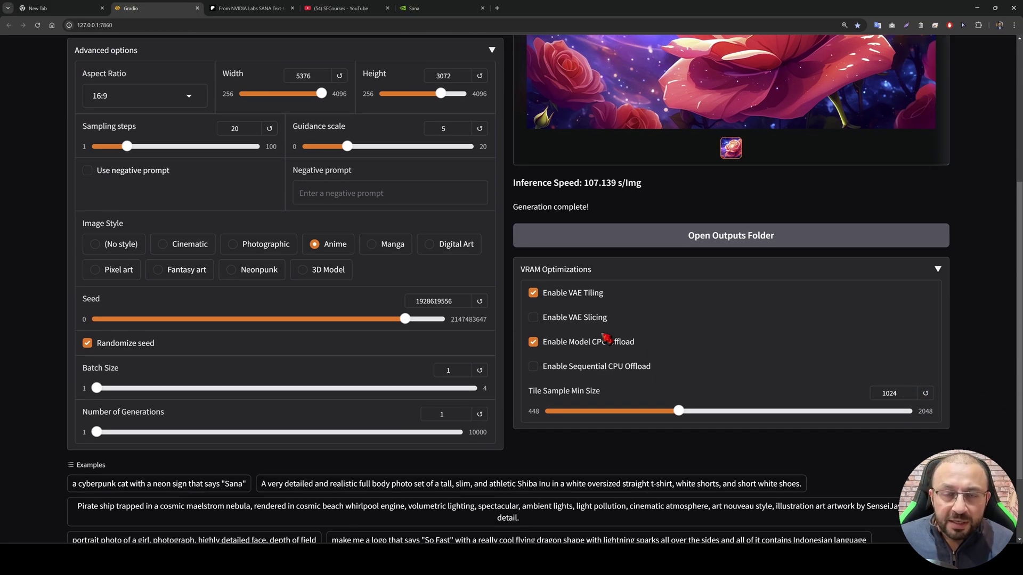
pyautogui.scroll(5, 631, 377)
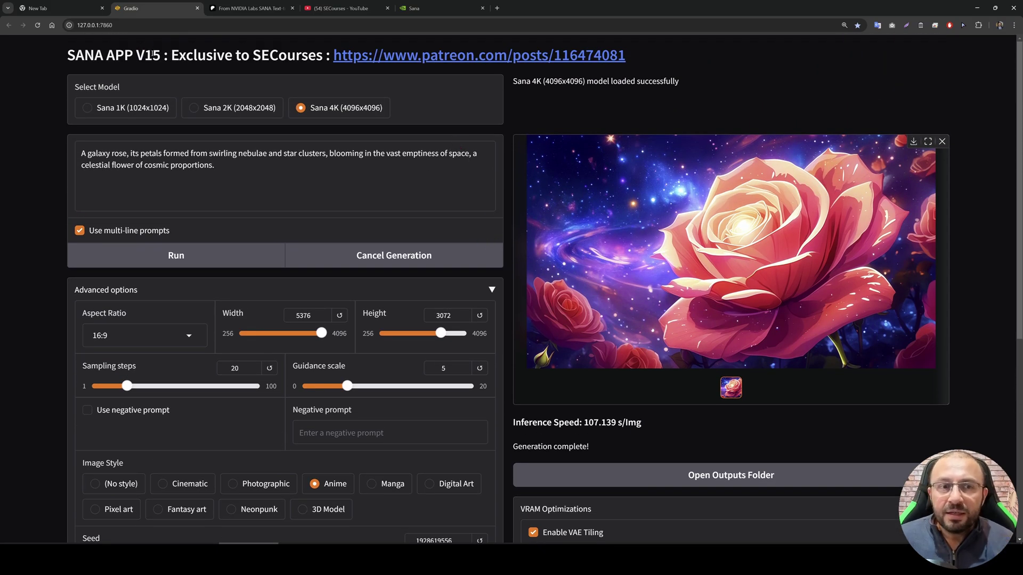
pyautogui.hotkey('ctrl', '5')
pyautogui.scroll(-3, 253, 222)
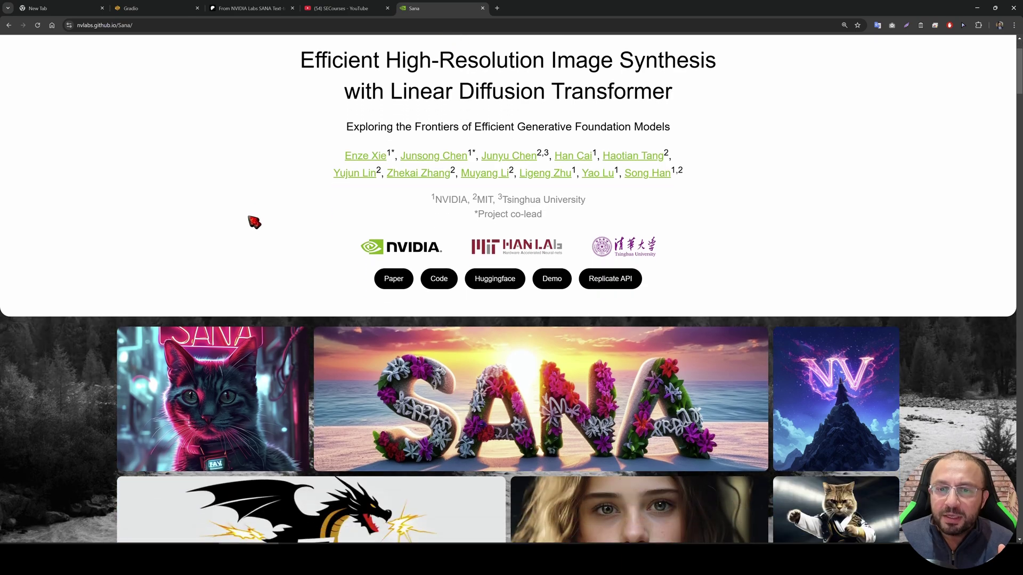
# Open the project's NVlabs/Sana GitHub code repository in a new tab and view it.
pyautogui.scroll(-2, 424, 262)
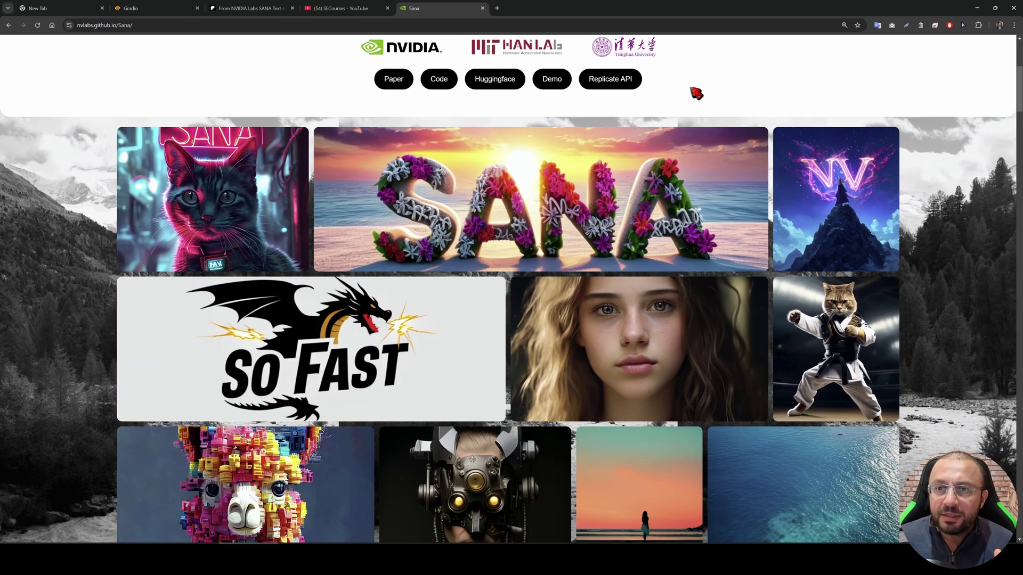
pyautogui.middleClick(438, 82)
pyautogui.scroll(-1, 496, 230)
pyautogui.click(536, 8)
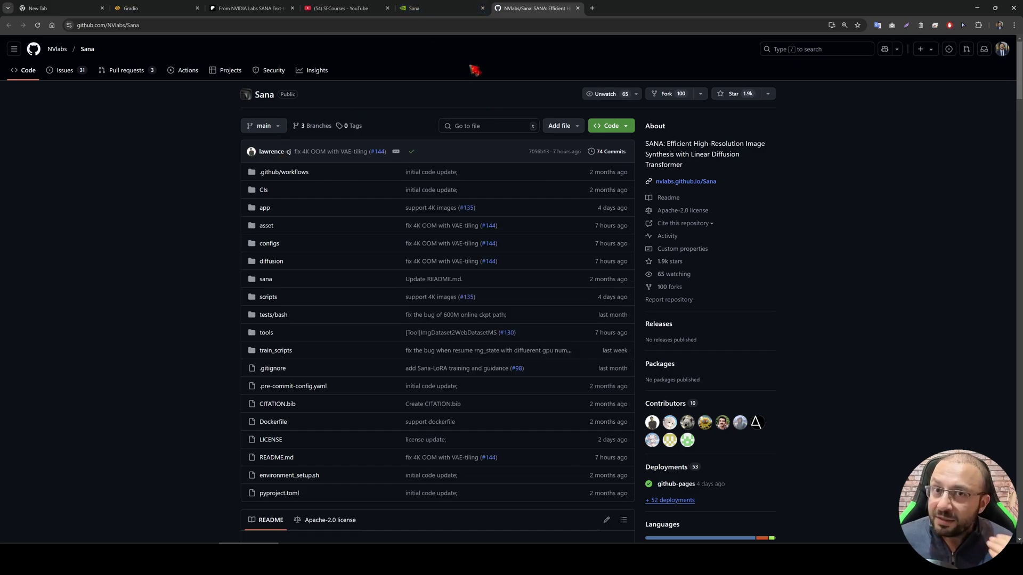
# Return to the Sana project gallery, then back to the SANA Gradio app.
pyautogui.click(438, 13)
pyautogui.scroll(-2, 452, 247)
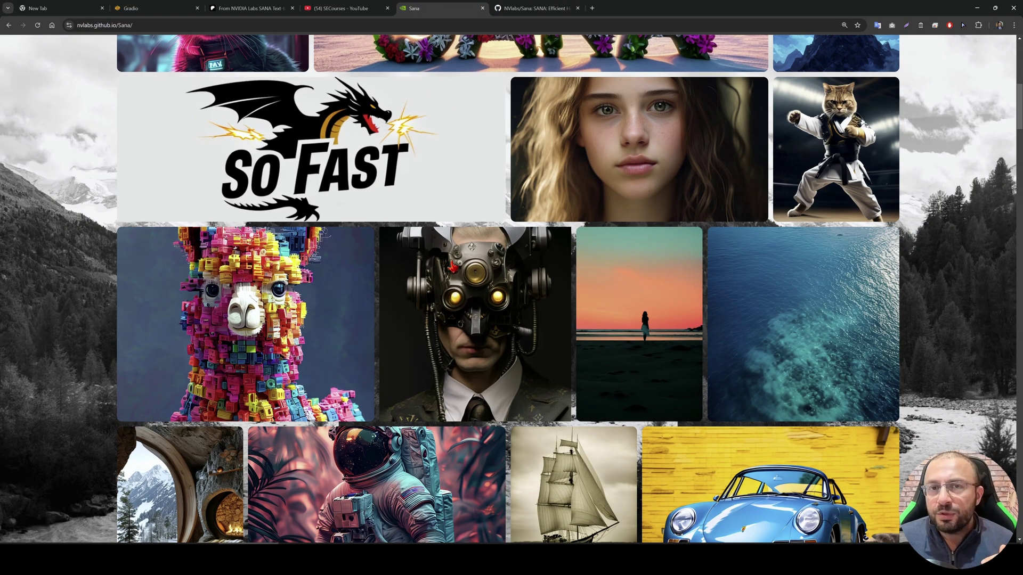
pyautogui.scroll(-1, 451, 248)
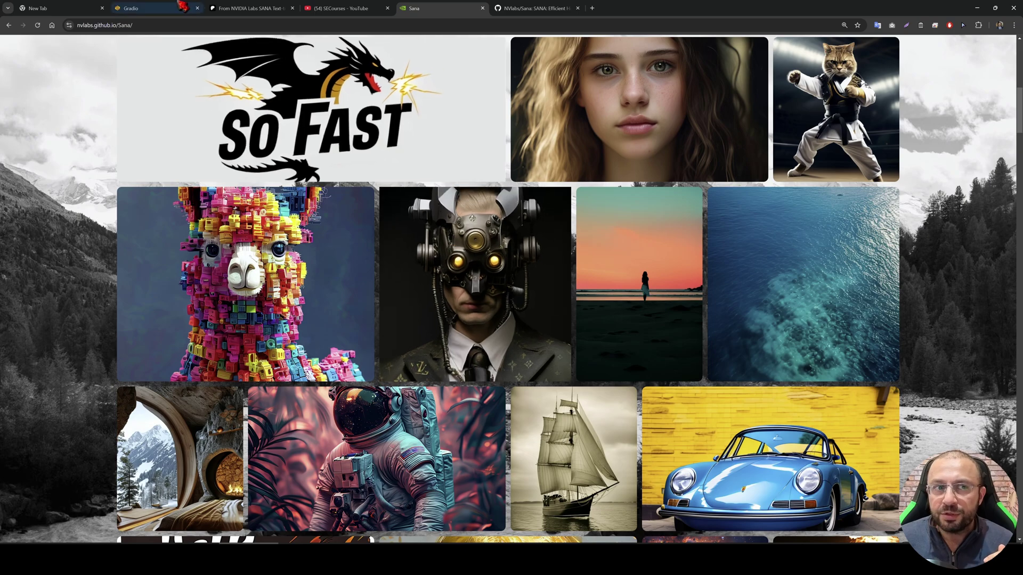
pyautogui.hotkey('ctrl', '2')
pyautogui.scroll(-2, 366, 167)
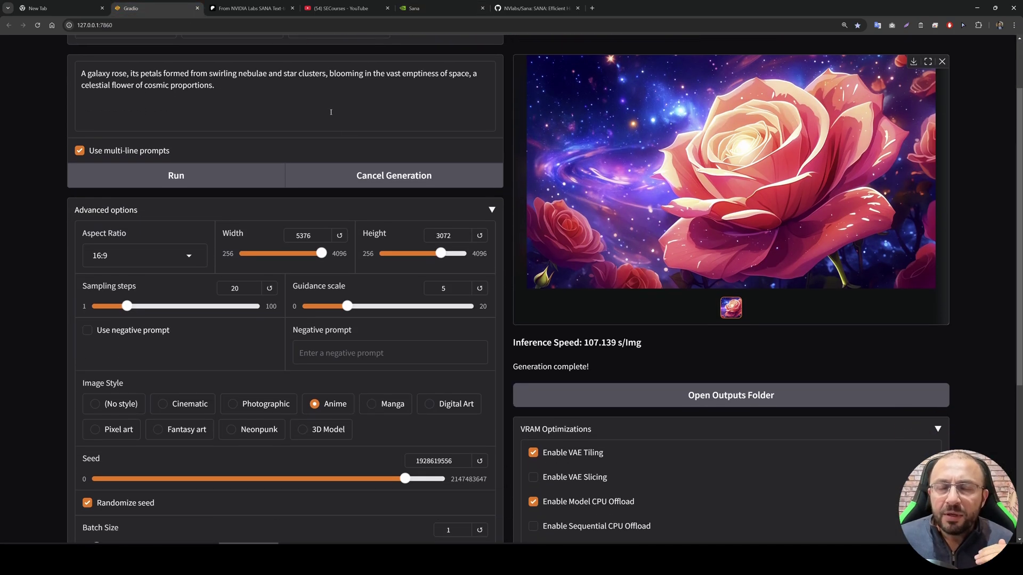
pyautogui.scroll(-3, 463, 251)
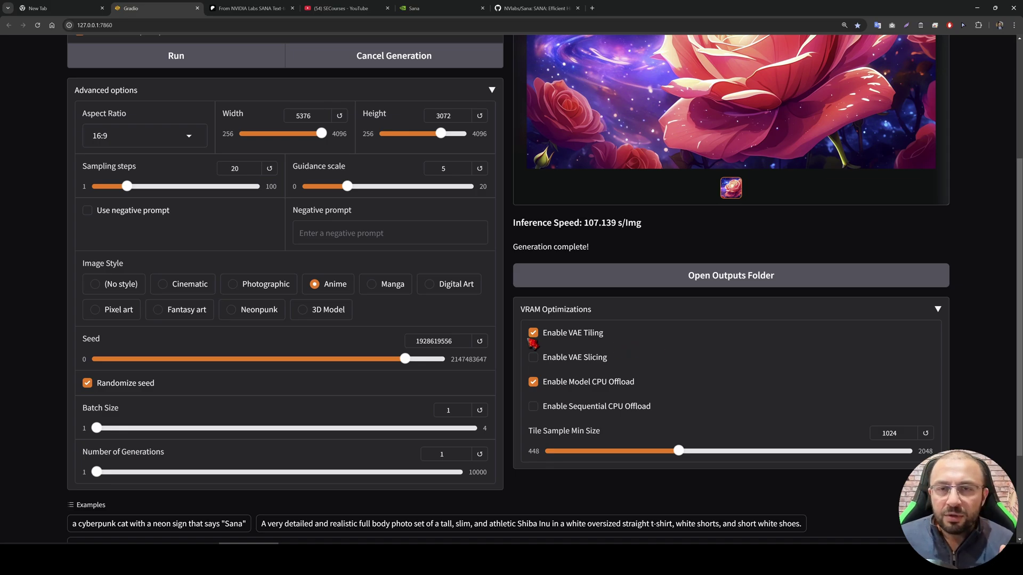
pyautogui.scroll(3, 530, 343)
pyautogui.scroll(2, 487, 294)
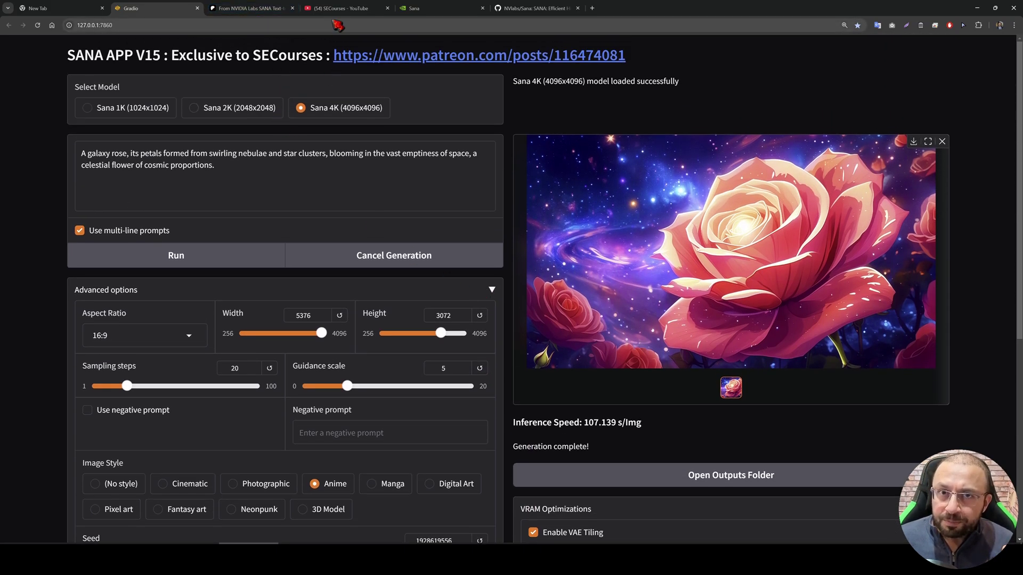
# Look over the Patreon SANA post, then go to the SECourses YouTube channel tab.
pyautogui.click(255, 9)
pyautogui.scroll(3, 461, 288)
pyautogui.scroll(2, 453, 280)
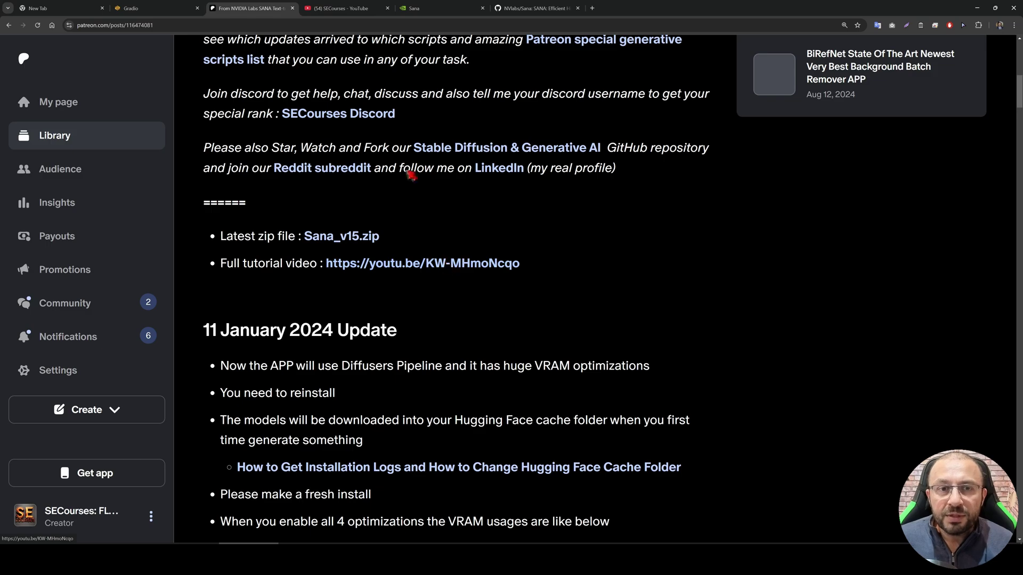
pyautogui.click(343, 8)
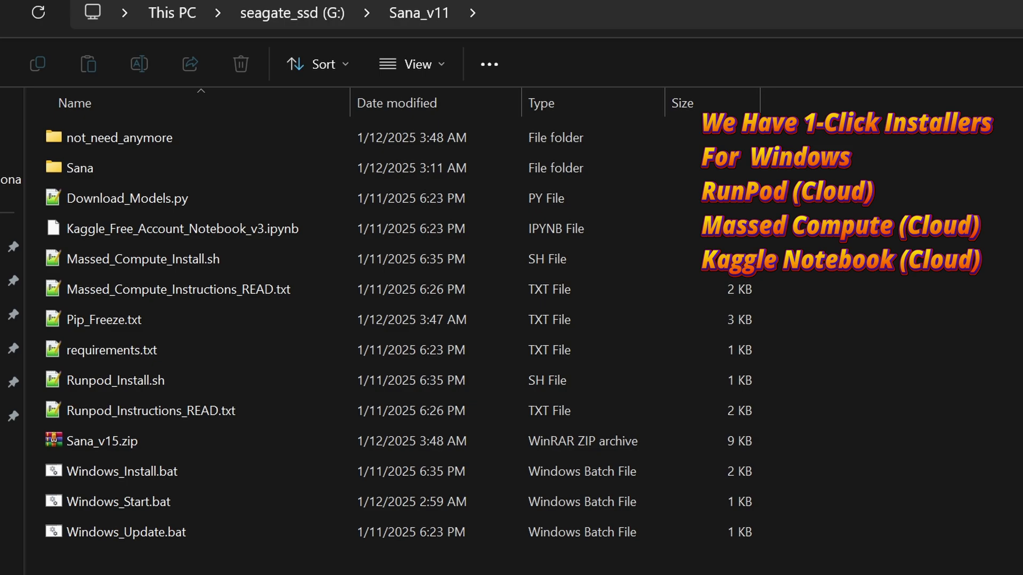
# Open Windows_Start.bat from the Sana_v11 folder for editing in Notepad++.
pyautogui.click(154, 503)
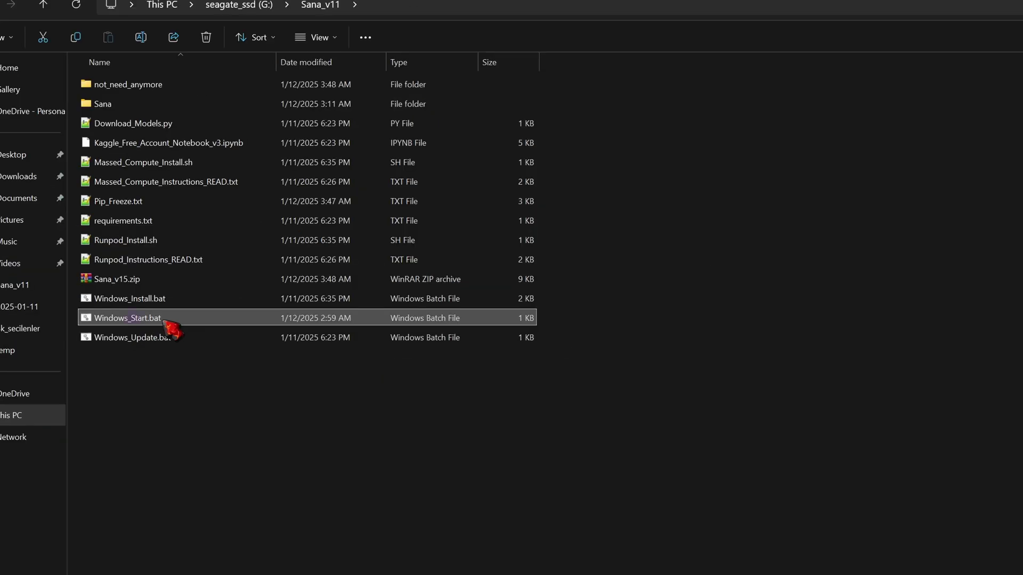
pyautogui.rightClick(143, 319)
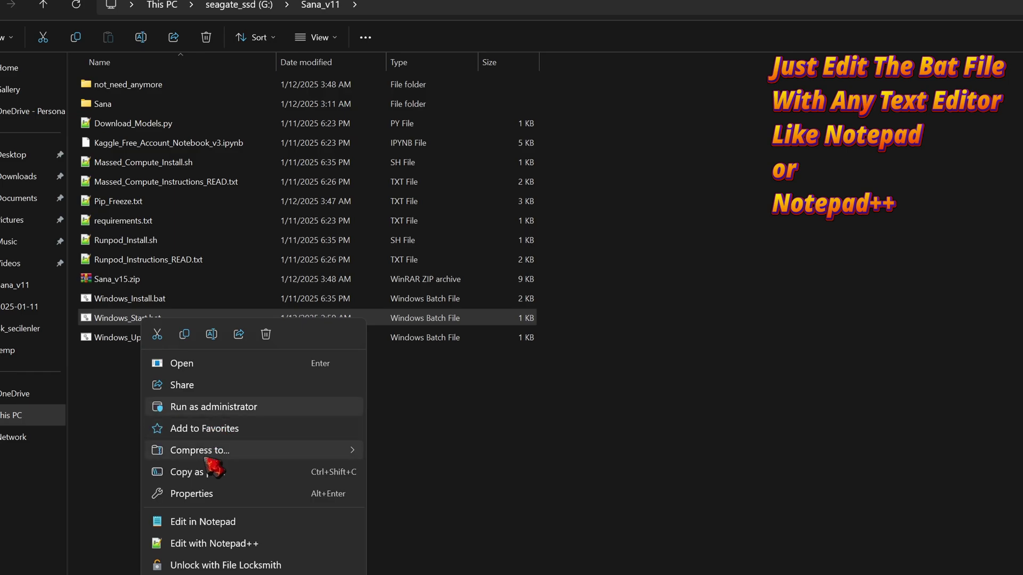
pyautogui.click(217, 543)
pyautogui.scroll(6, 238, 164)
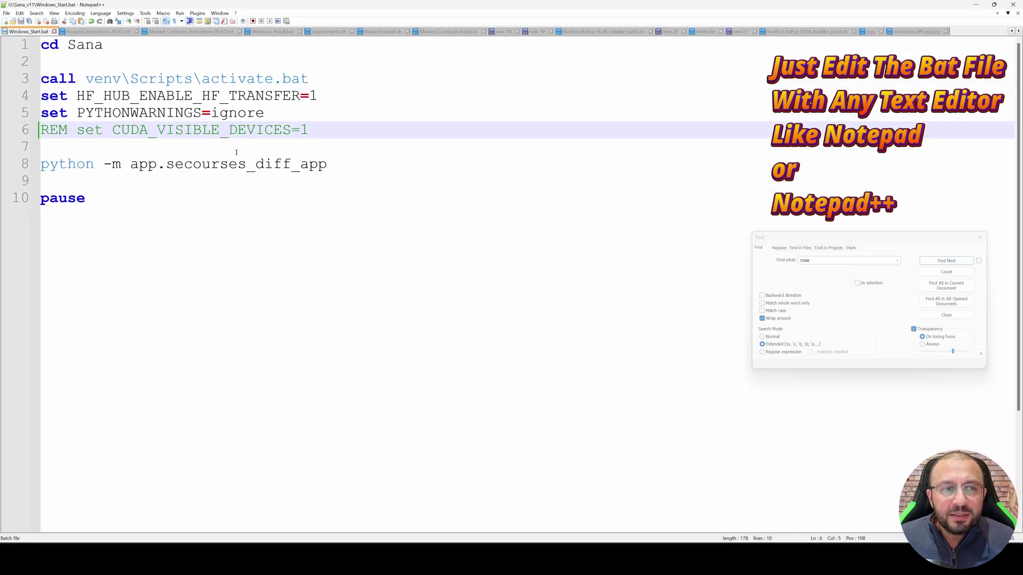
# Select the whole 'set HF_HUB_ENABLE_HF_TRANSFER=1' line 4 and delete it.
pyautogui.moveTo(330, 97); pyautogui.dragTo(51, 99)
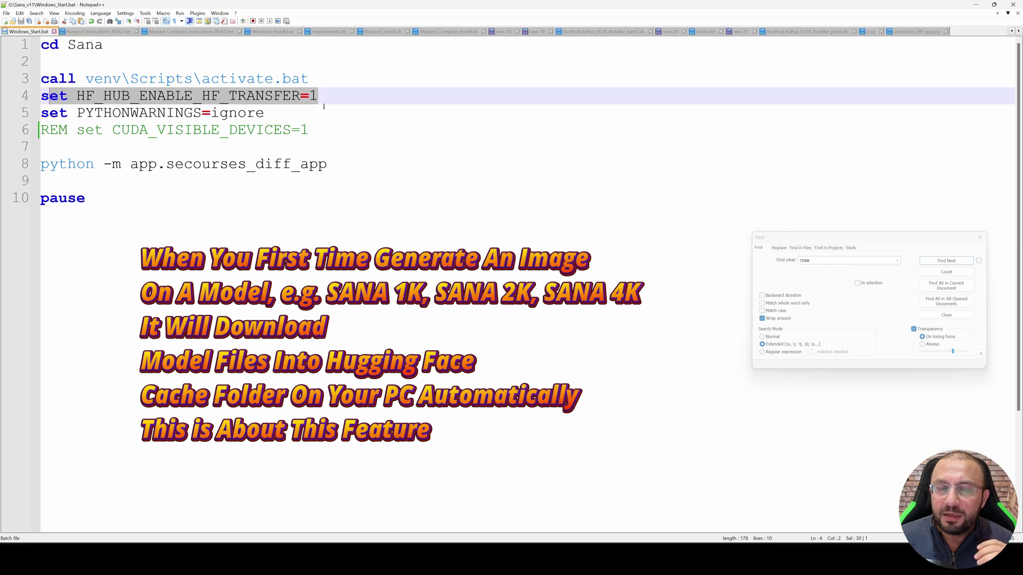
pyautogui.doubleClick(271, 95)
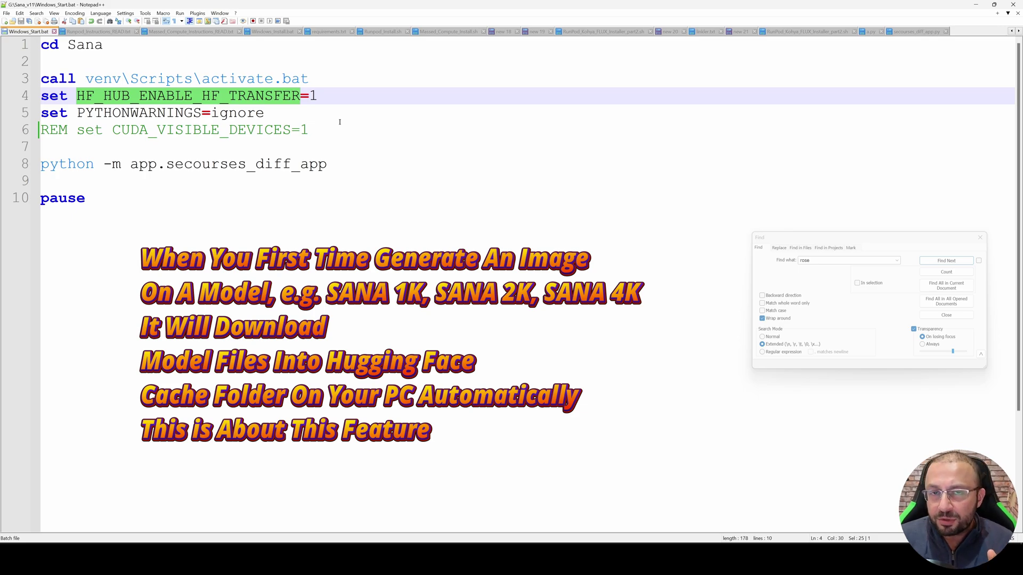
pyautogui.moveTo(318, 96); pyautogui.dragTo(37, 96)
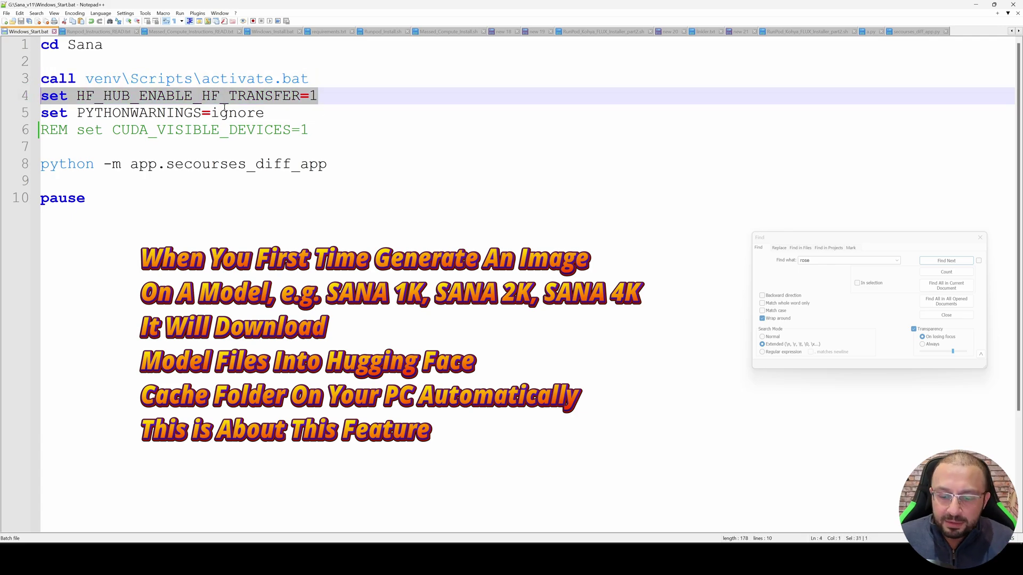
pyautogui.press('Delete')
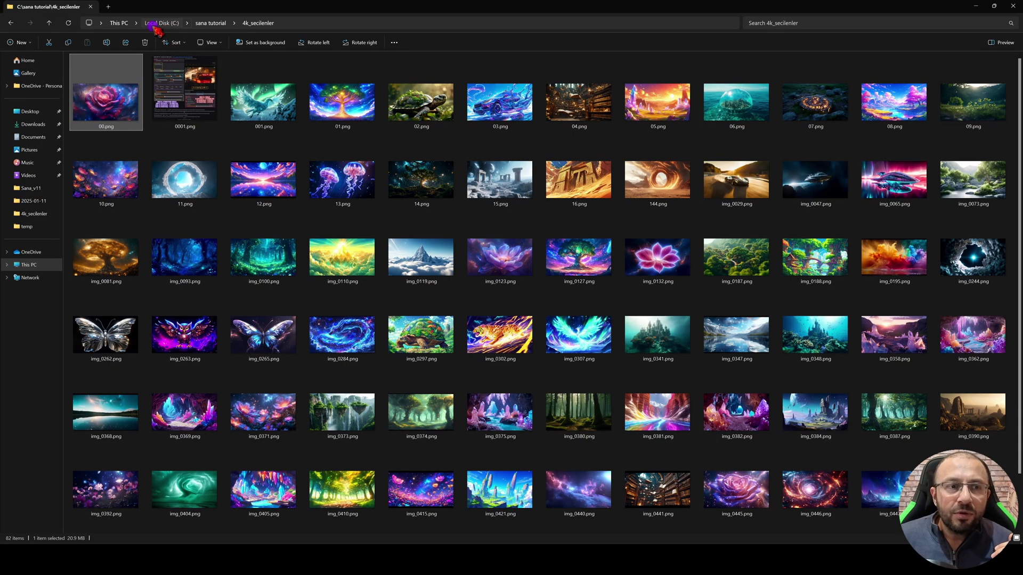
# Browse from the C: drive through Users, the home folder and .cache\huggingface into hub.
pyautogui.click(161, 23)
pyautogui.click(469, 343)
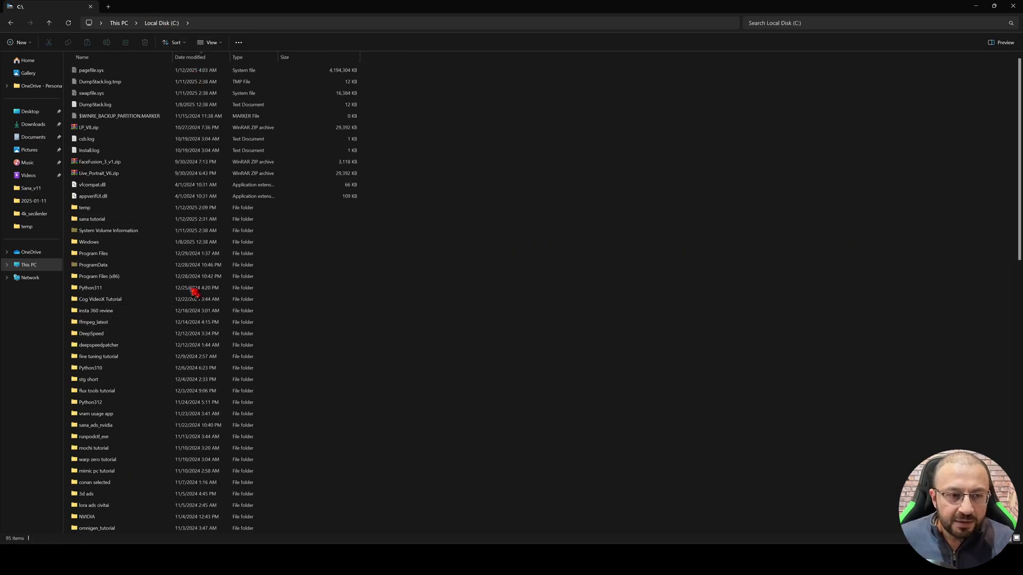
pyautogui.scroll(-15, 112, 221)
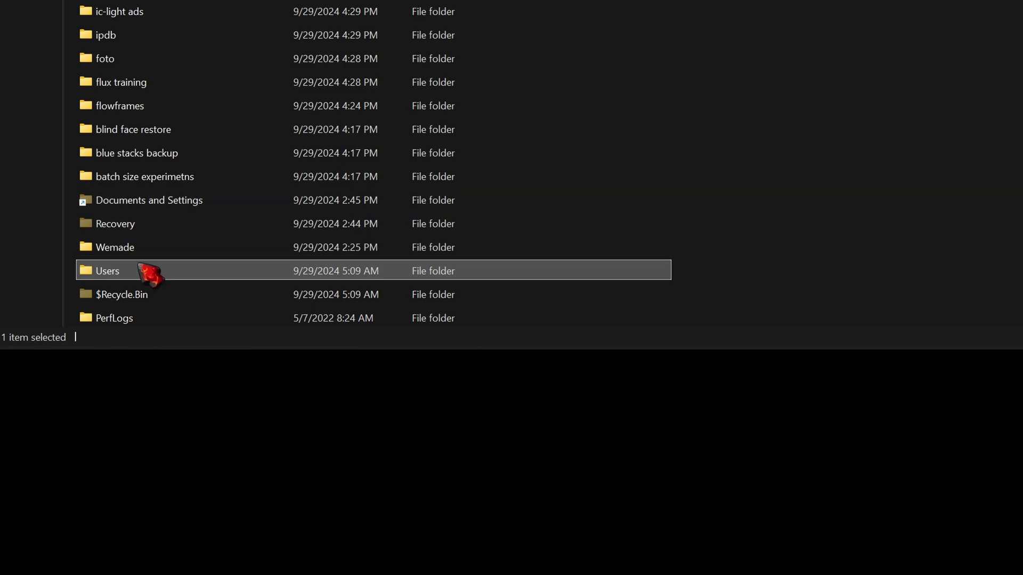
pyautogui.doubleClick(106, 507)
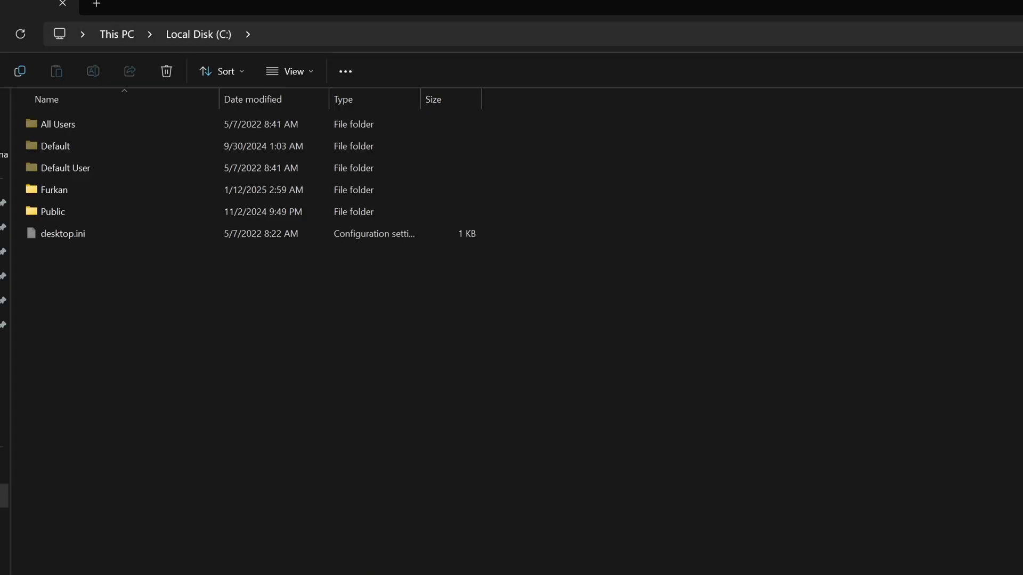
pyautogui.doubleClick(61, 193)
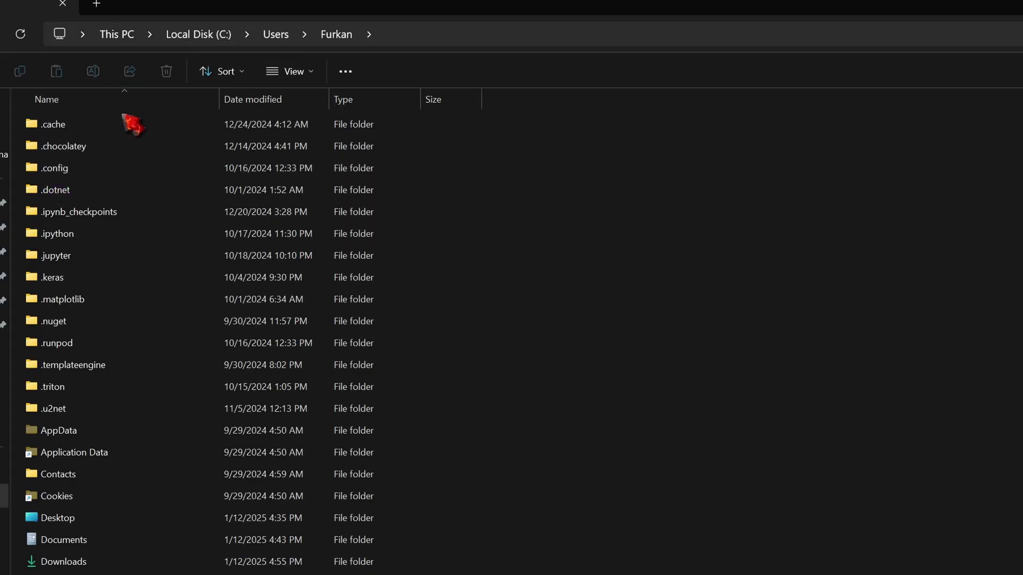
pyautogui.doubleClick(72, 128)
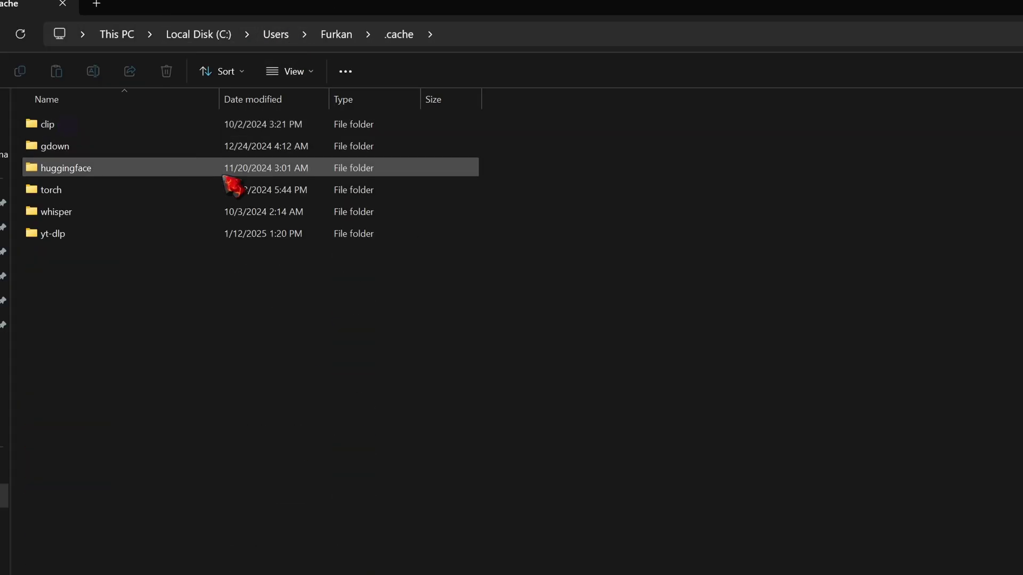
pyautogui.doubleClick(88, 168)
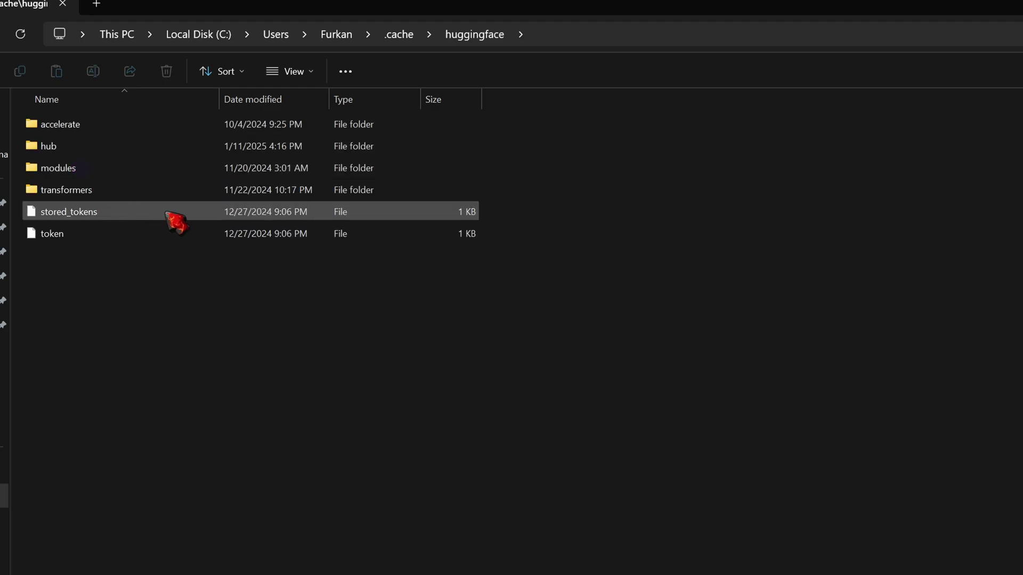
pyautogui.doubleClick(77, 152)
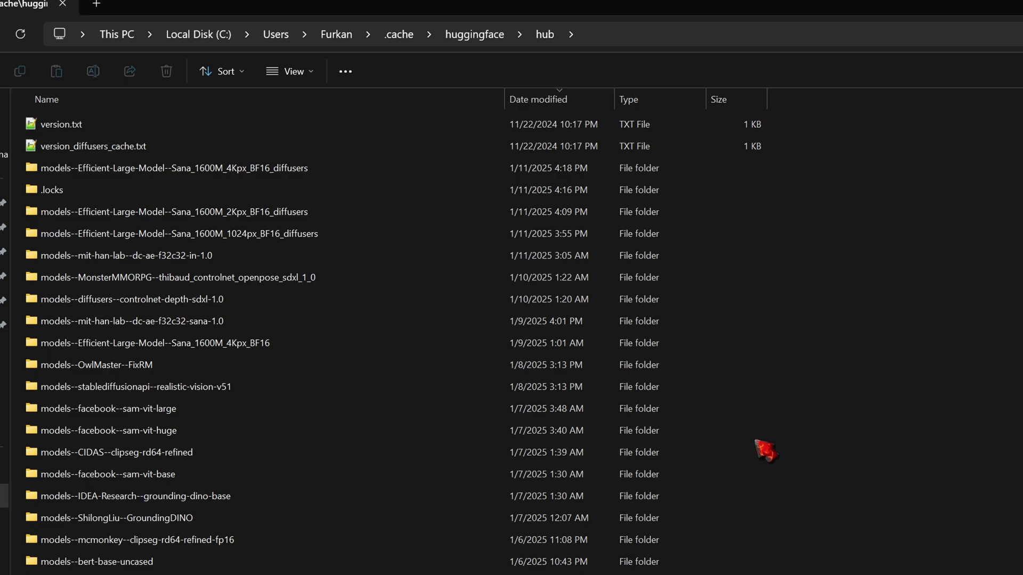
# Inspect the Sana_1600M 2Kpx, 1024px and 4Kpx model folders in the hub cache.
pyautogui.click(153, 211)
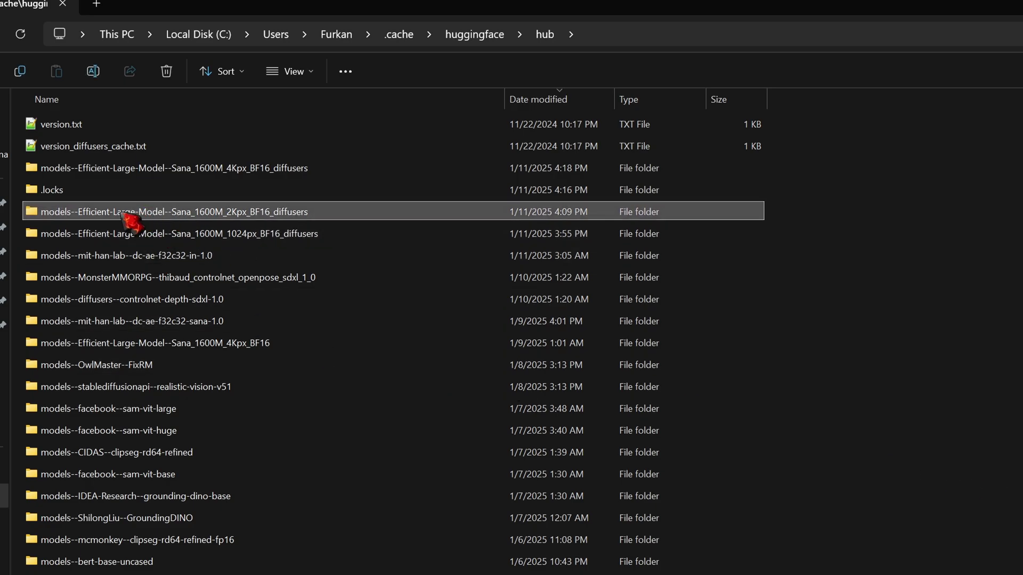
pyautogui.moveTo(160, 219)
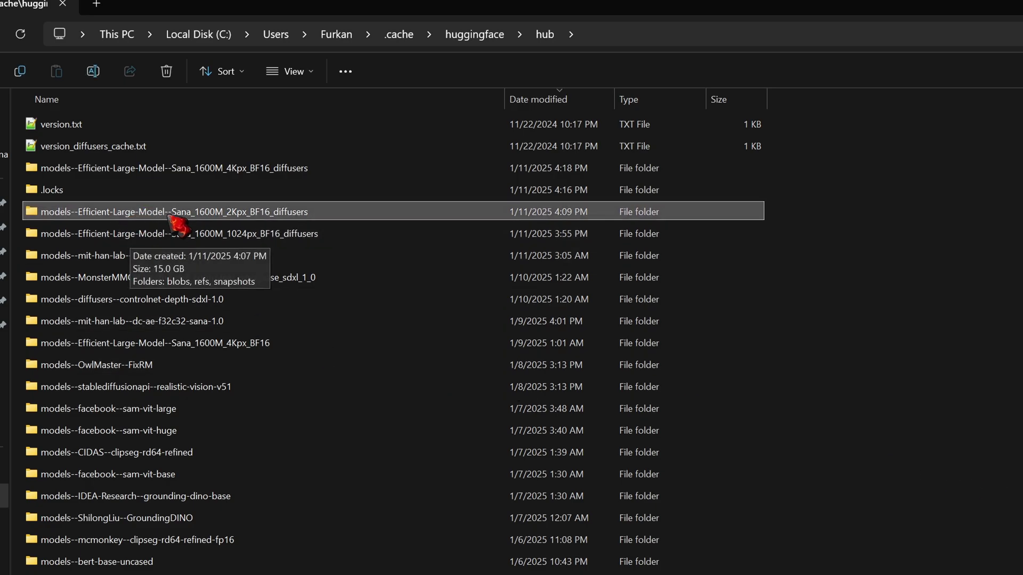
pyautogui.click(277, 230)
pyautogui.click(278, 166)
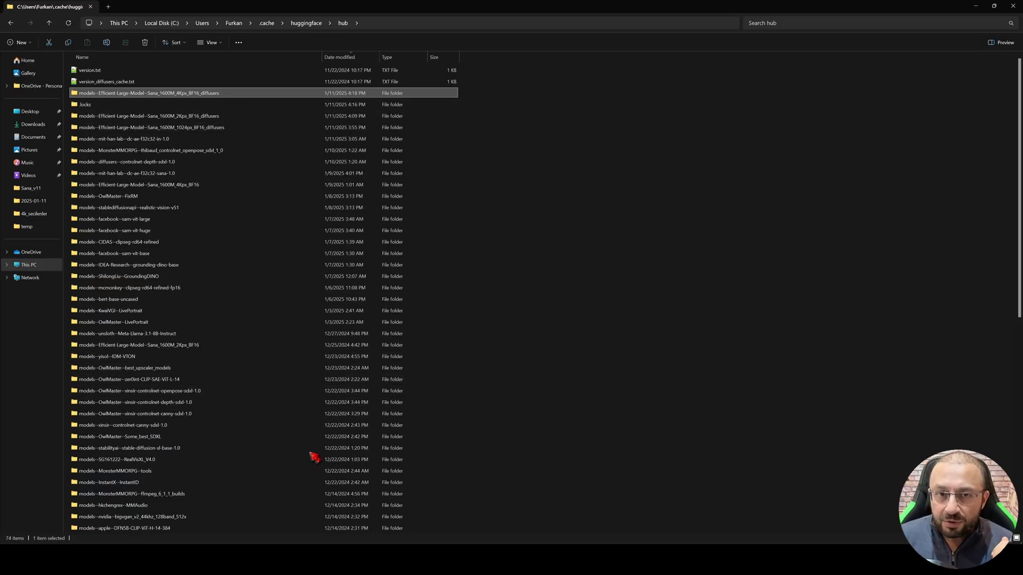
pyautogui.hotkey('alt', 'Tab')
# Open the 'How to Get Installation Logs' and cache folder post in new tabs.
pyautogui.scroll(-5, 498, 346)
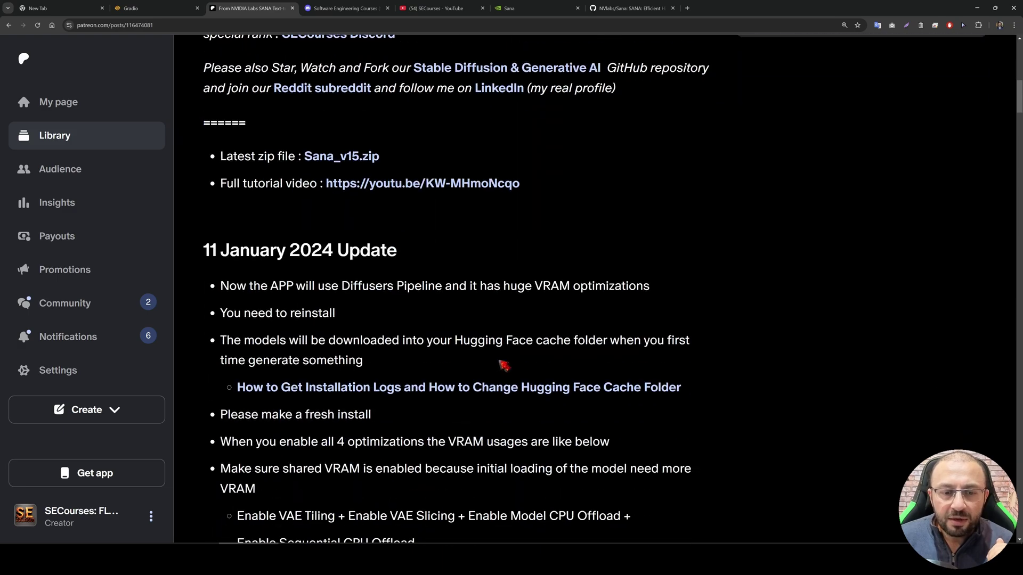
pyautogui.middleClick(513, 313)
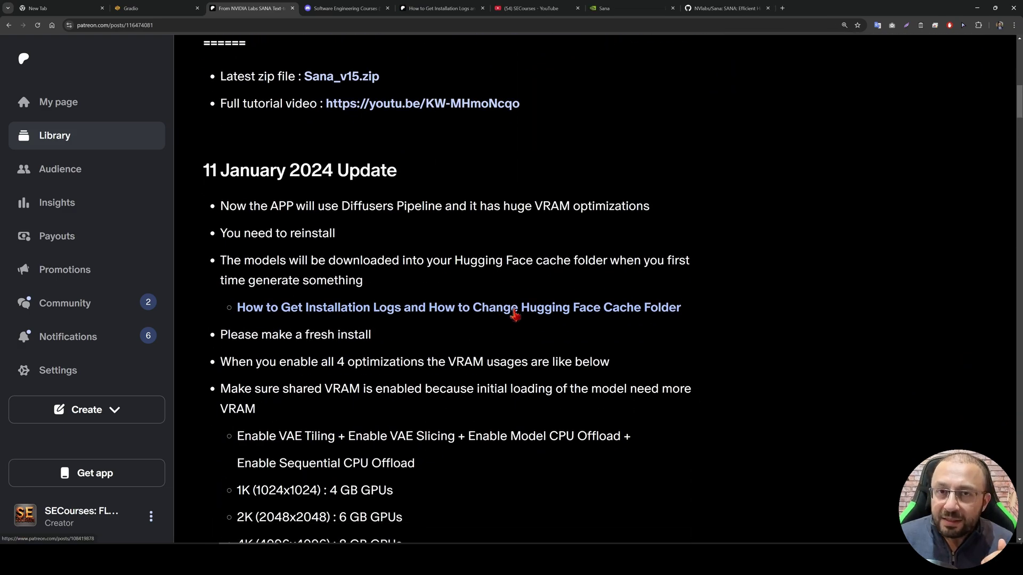
pyautogui.click(514, 313)
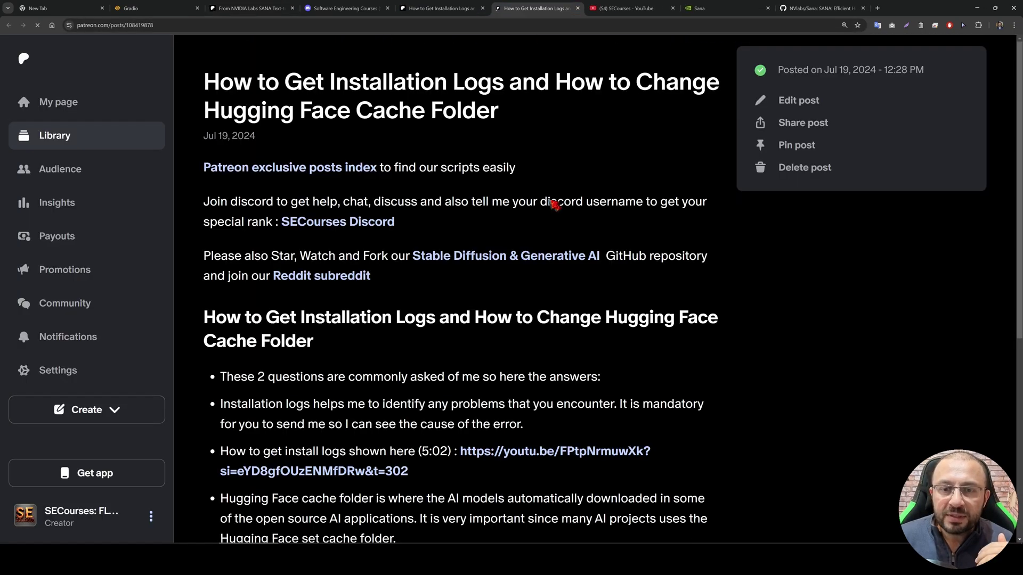
pyautogui.scroll(-3, 557, 224)
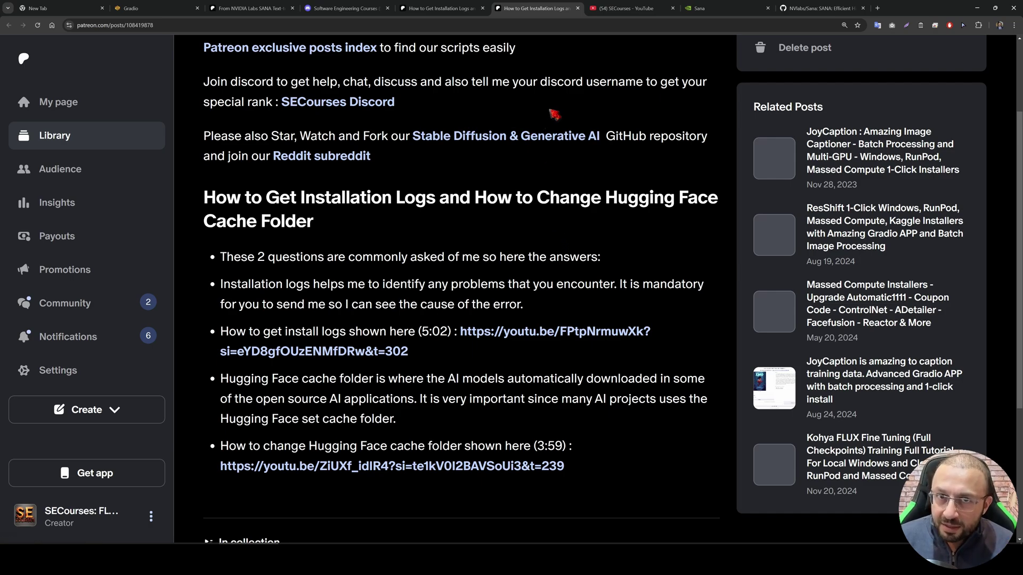
# Check the SANA app showing the rose, then return to the SANA Patreon post.
pyautogui.click(155, 8)
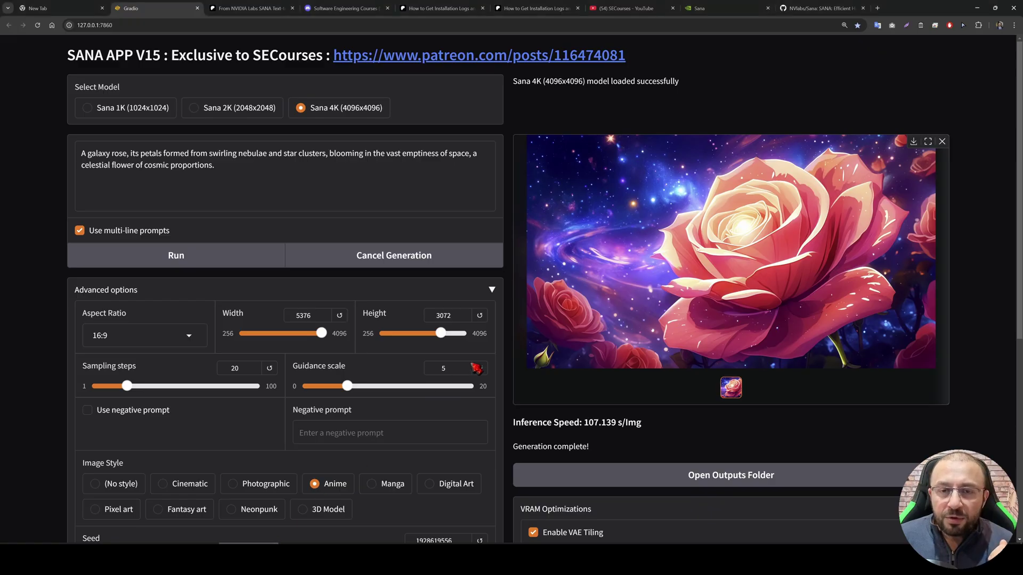
pyautogui.click(255, 8)
pyautogui.scroll(-2, 429, 210)
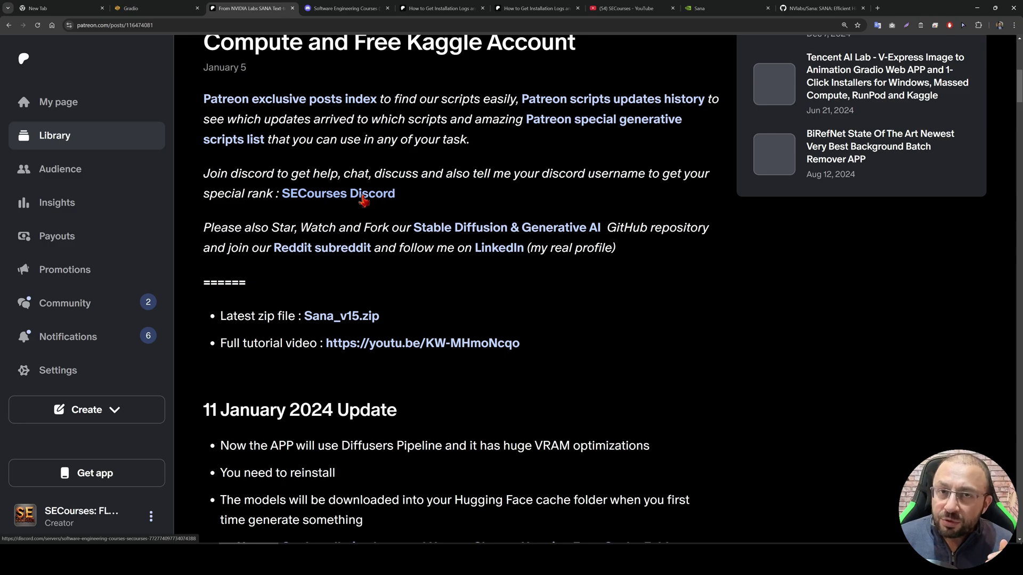
# Open the SECourses Discord server page, then open the Patreon exclusive posts index from the SANA post.
pyautogui.click(364, 194)
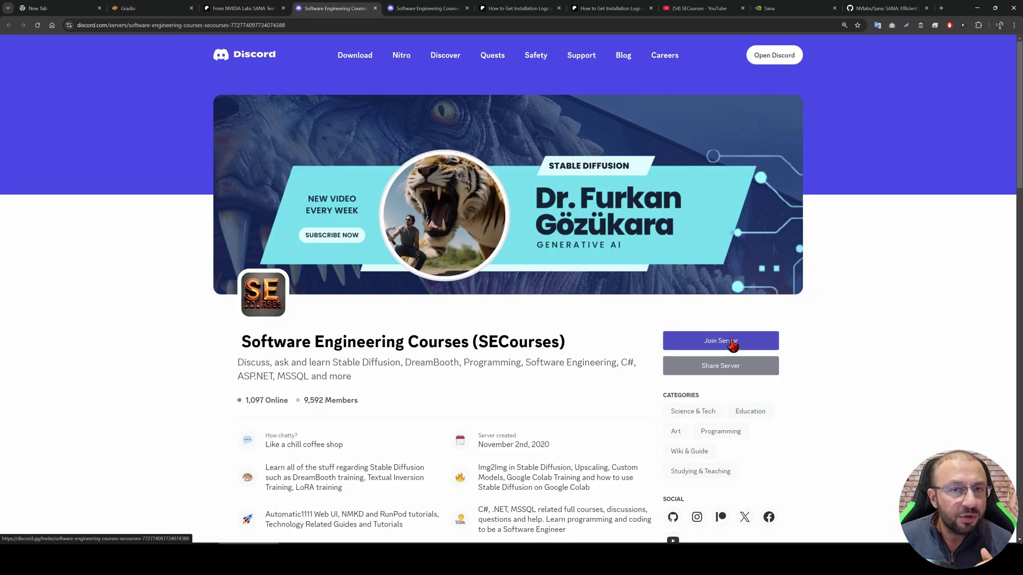
pyautogui.scroll(-2, 589, 418)
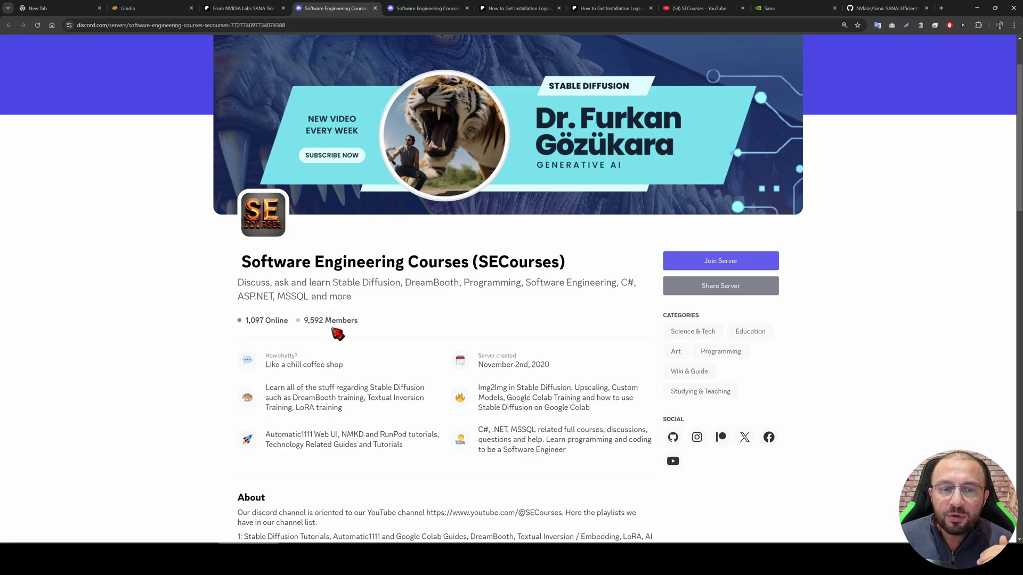
pyautogui.click(250, 8)
pyautogui.scroll(1, 529, 292)
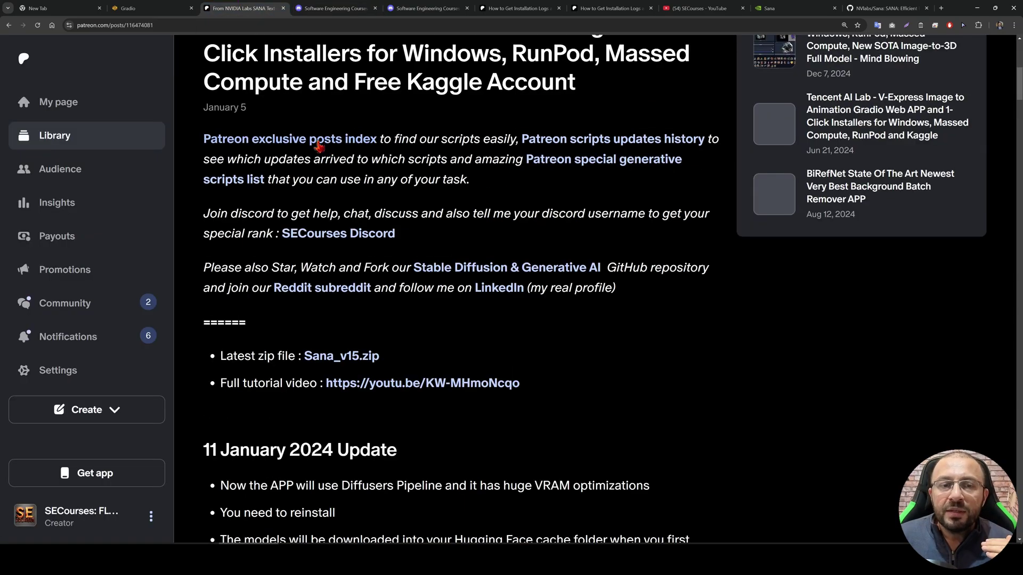
pyautogui.keyDown('ctrl'); pyautogui.click(314, 142); pyautogui.keyUp('ctrl')
# Move the GitHub Patreon-Posts-Index tab beside the SANA tab and scroll through the index.
pyautogui.moveTo(389, 8); pyautogui.dragTo(304, 8)
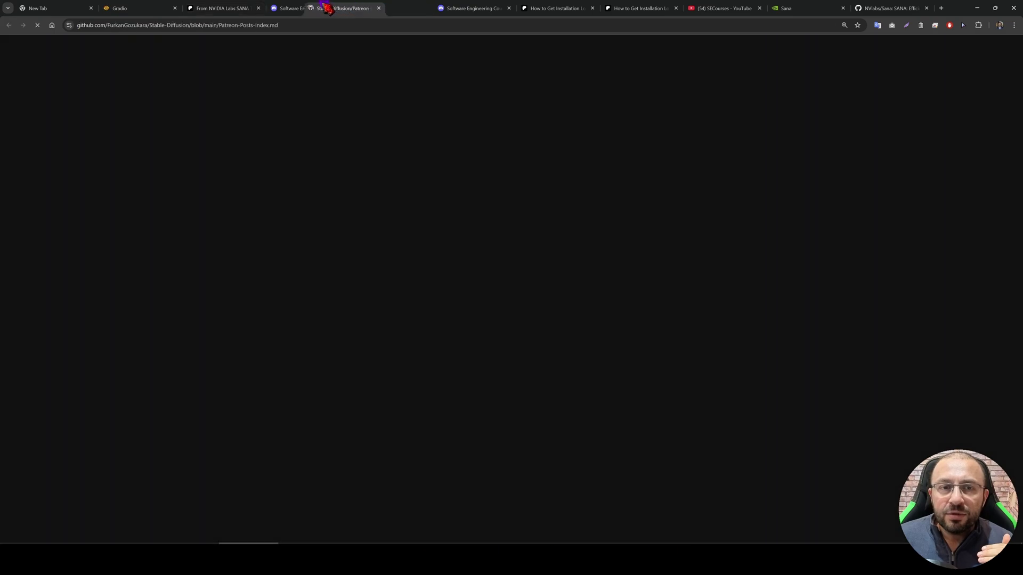
pyautogui.scroll(-15, 514, 344)
pyautogui.scroll(-5, 496, 351)
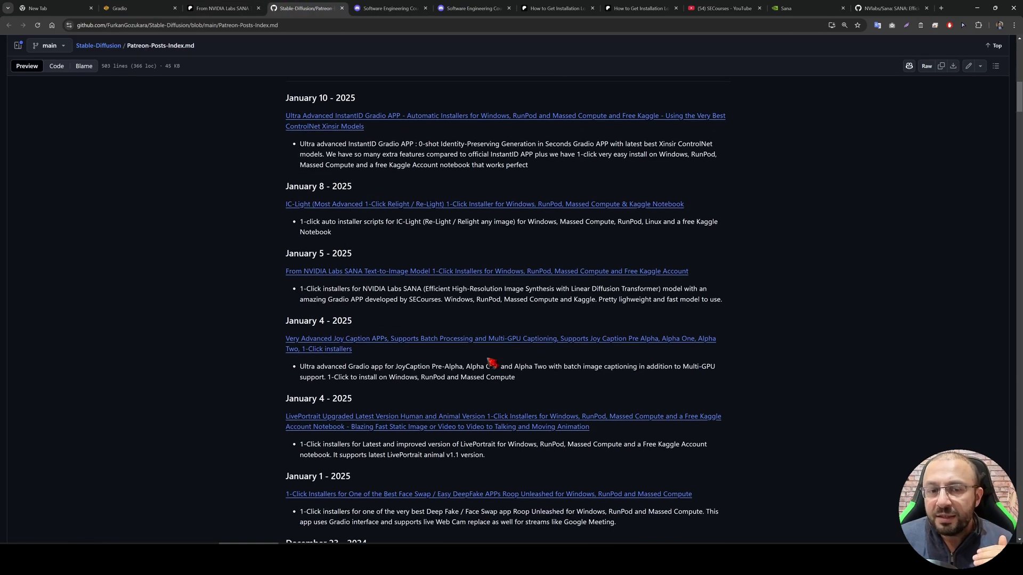
pyautogui.scroll(2, 533, 256)
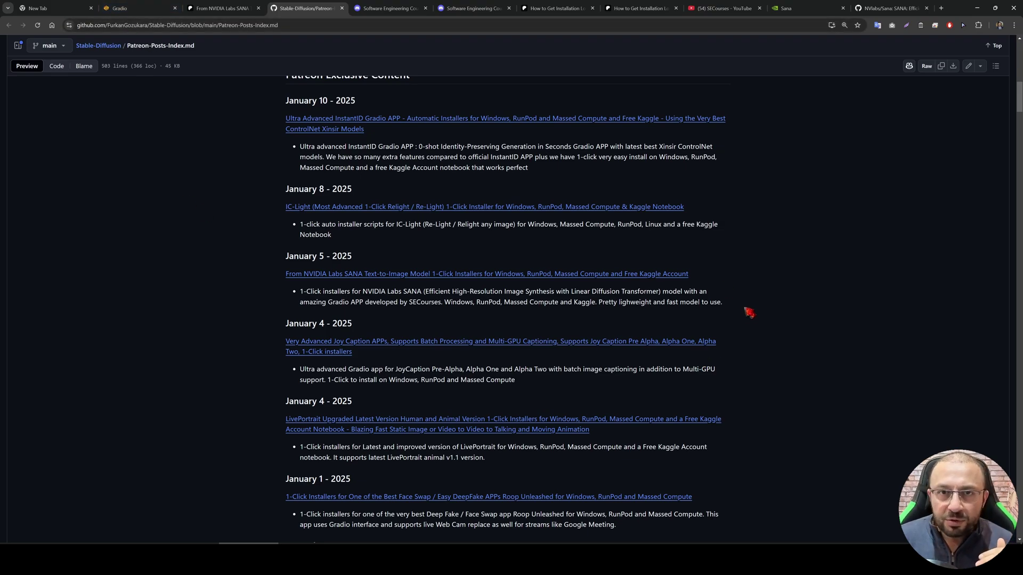
pyautogui.scroll(-2, 701, 328)
# Open the Stable-Diffusion GitHub repository, zoom in, and scroll its README to the SANA tutorial entry.
pyautogui.click(218, 8)
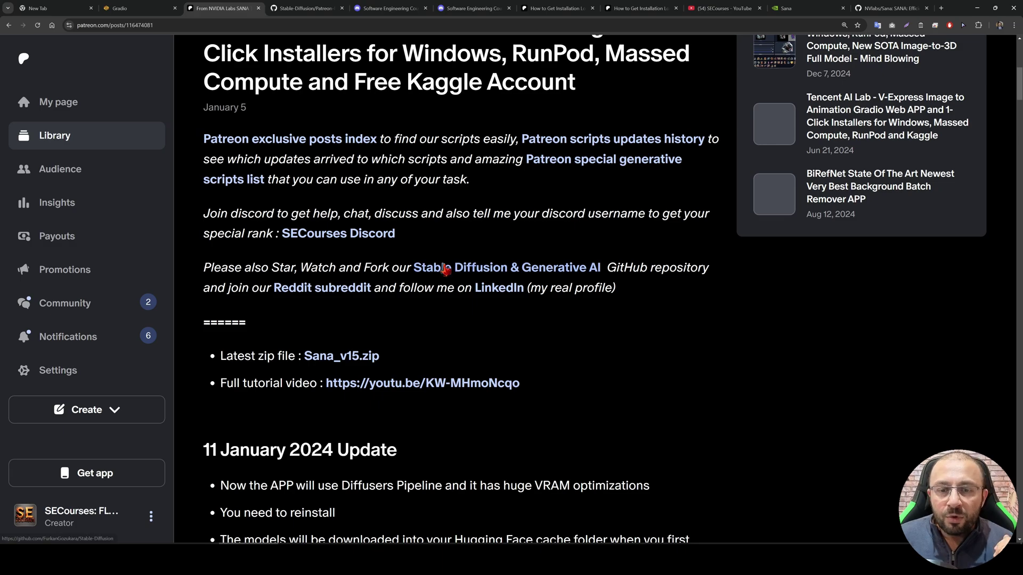
pyautogui.click(443, 268)
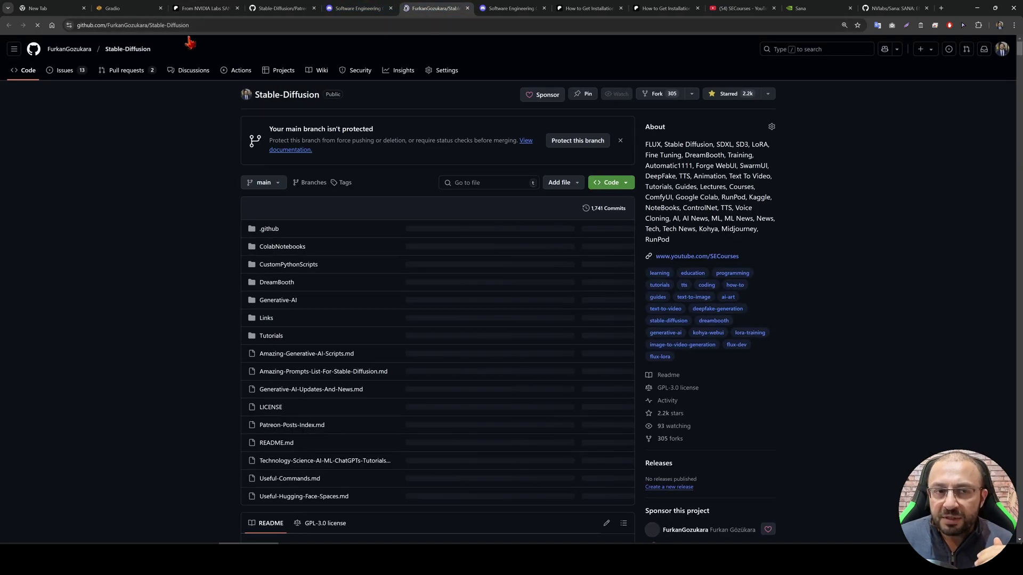
pyautogui.hotkey('ctrl', '+')
pyautogui.hotkey('ctrl', '+')
pyautogui.hotkey('ctrl', '+')
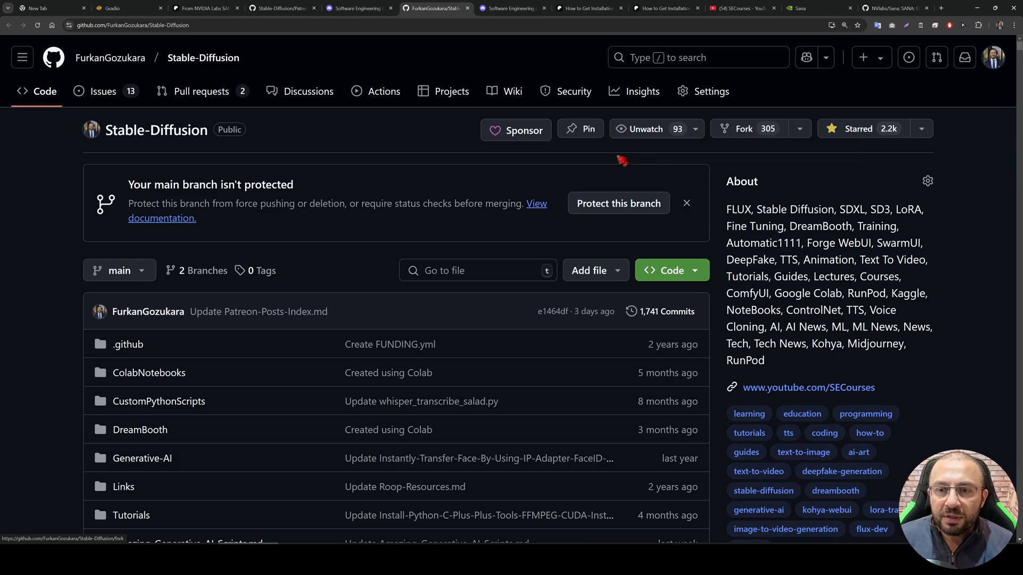
pyautogui.scroll(-10, 343, 368)
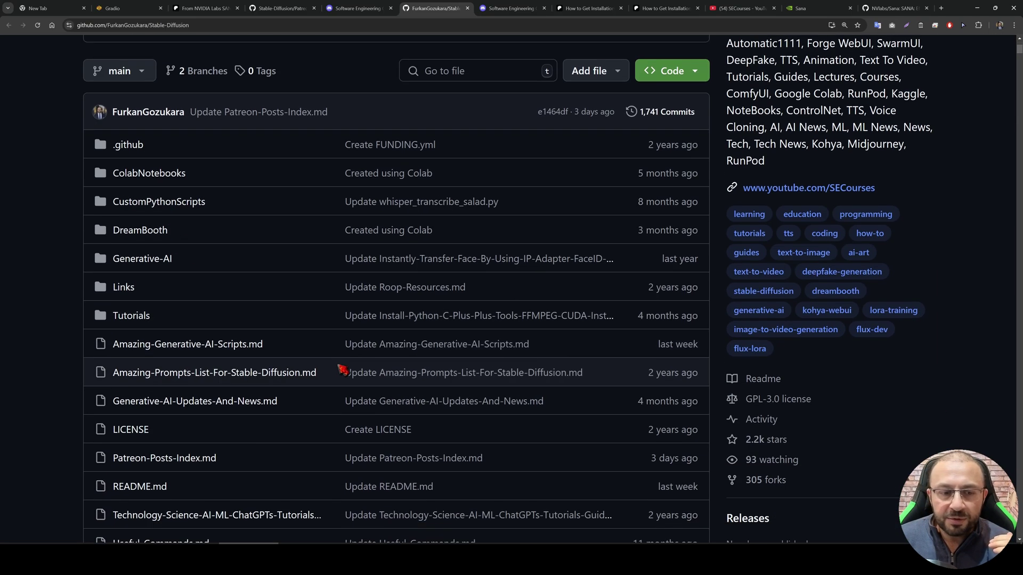
pyautogui.scroll(-8, 496, 379)
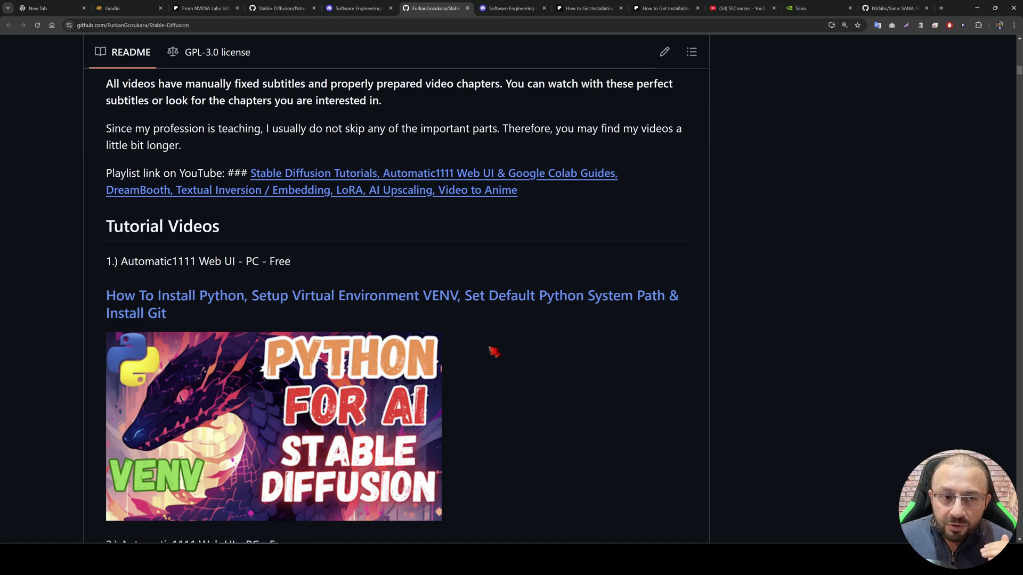
pyautogui.scroll(-4, 507, 345)
pyautogui.scroll(-5, 507, 345)
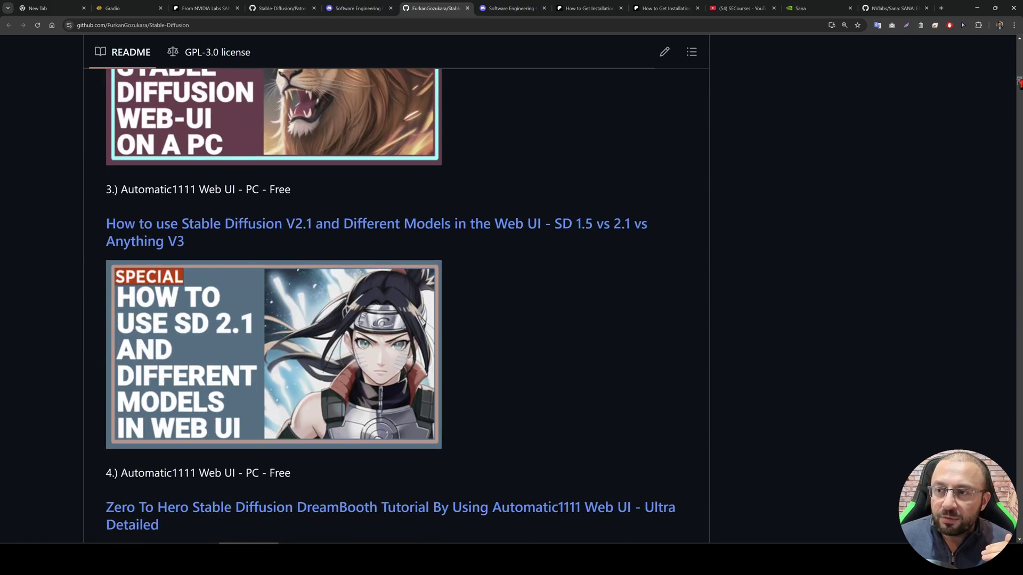
pyautogui.scroll(-20, 982, 354)
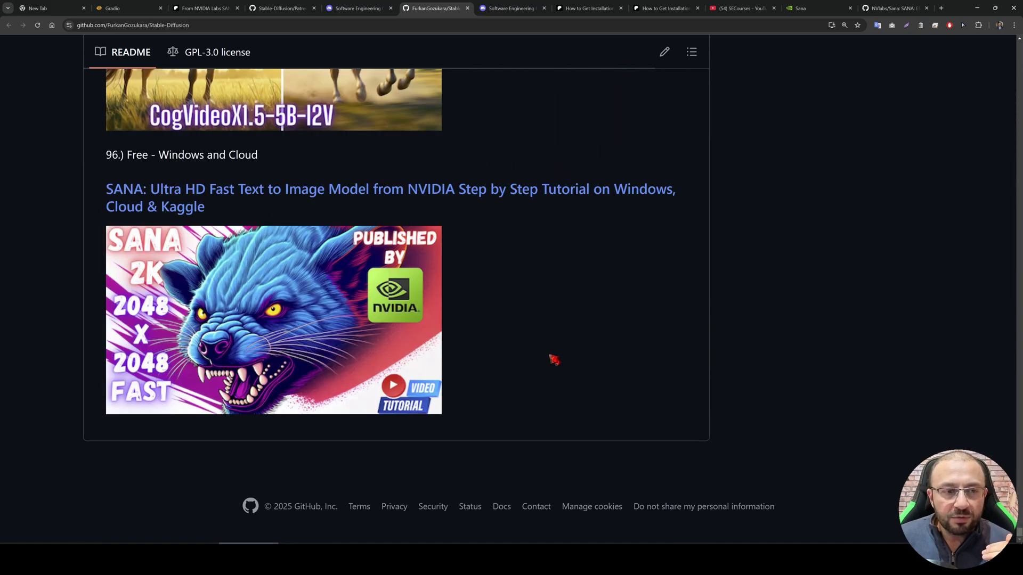
pyautogui.scroll(2, 154, 271)
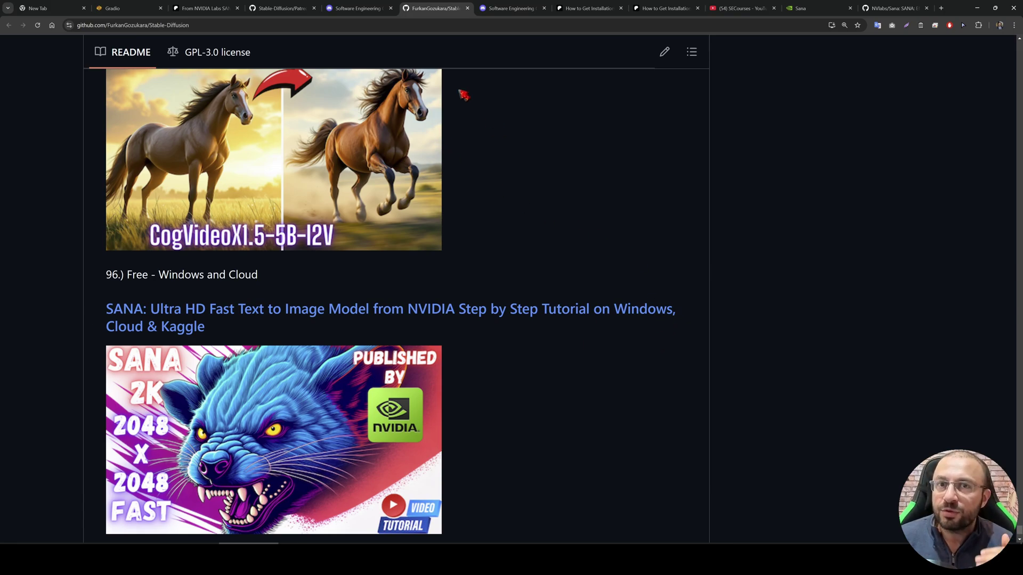
pyautogui.click(362, 7)
pyautogui.click(206, 8)
# Open r/SECourses from the Patreon post in a new tab and scroll to its HunYuan LoRA training post.
pyautogui.middleClick(341, 290)
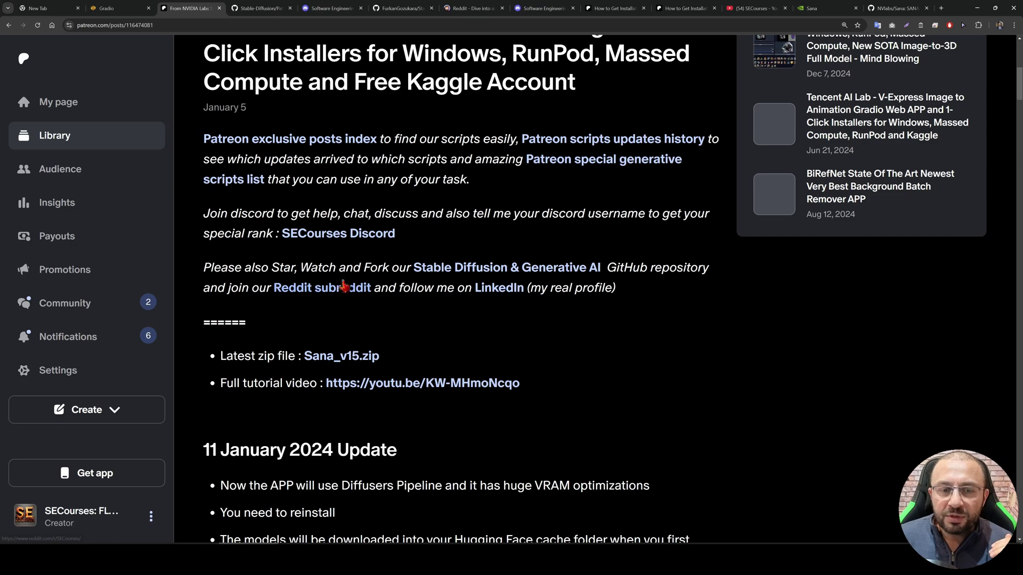
pyautogui.click(462, 6)
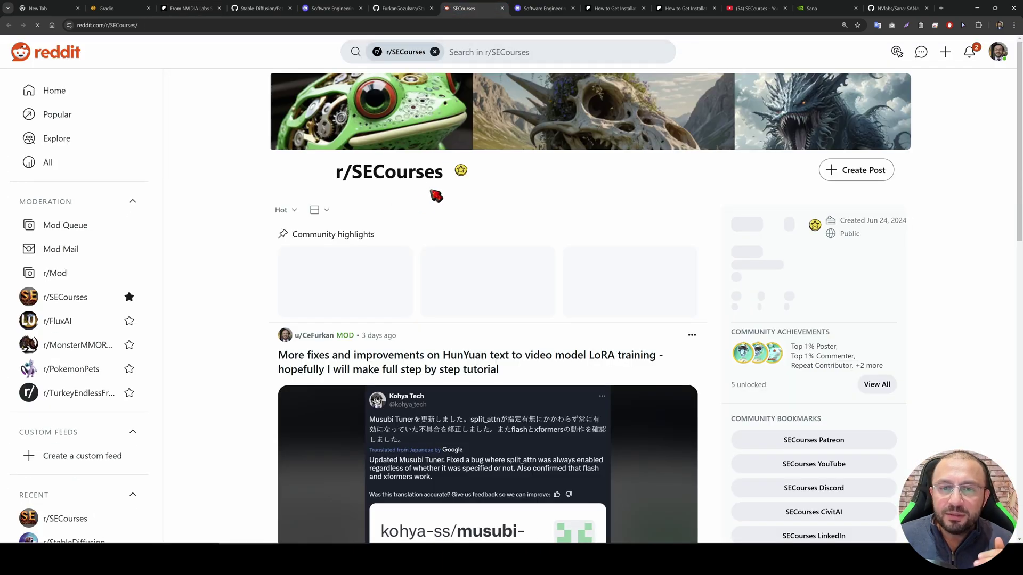
pyautogui.scroll(-3, 634, 255)
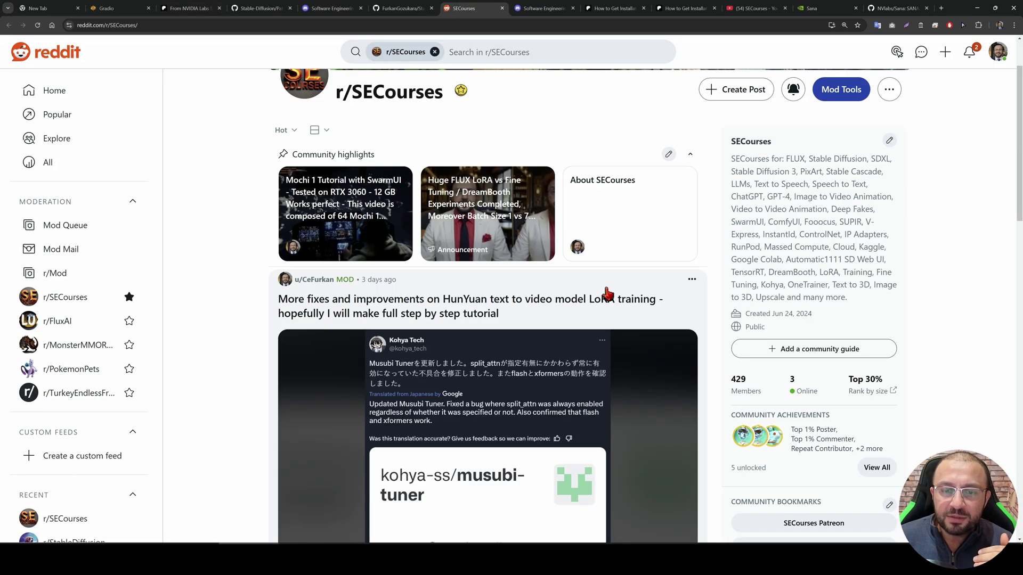
pyautogui.scroll(-2, 511, 265)
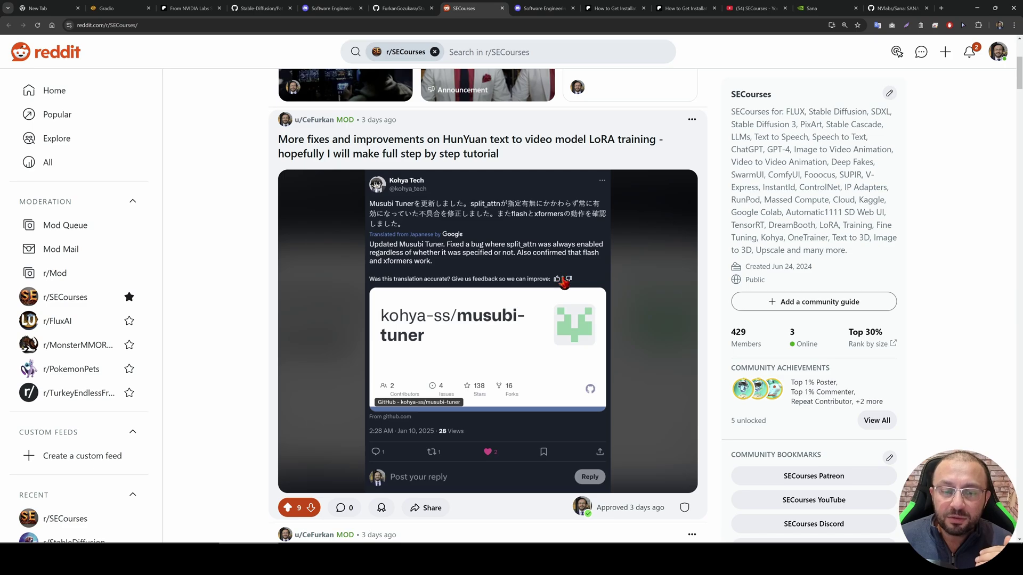